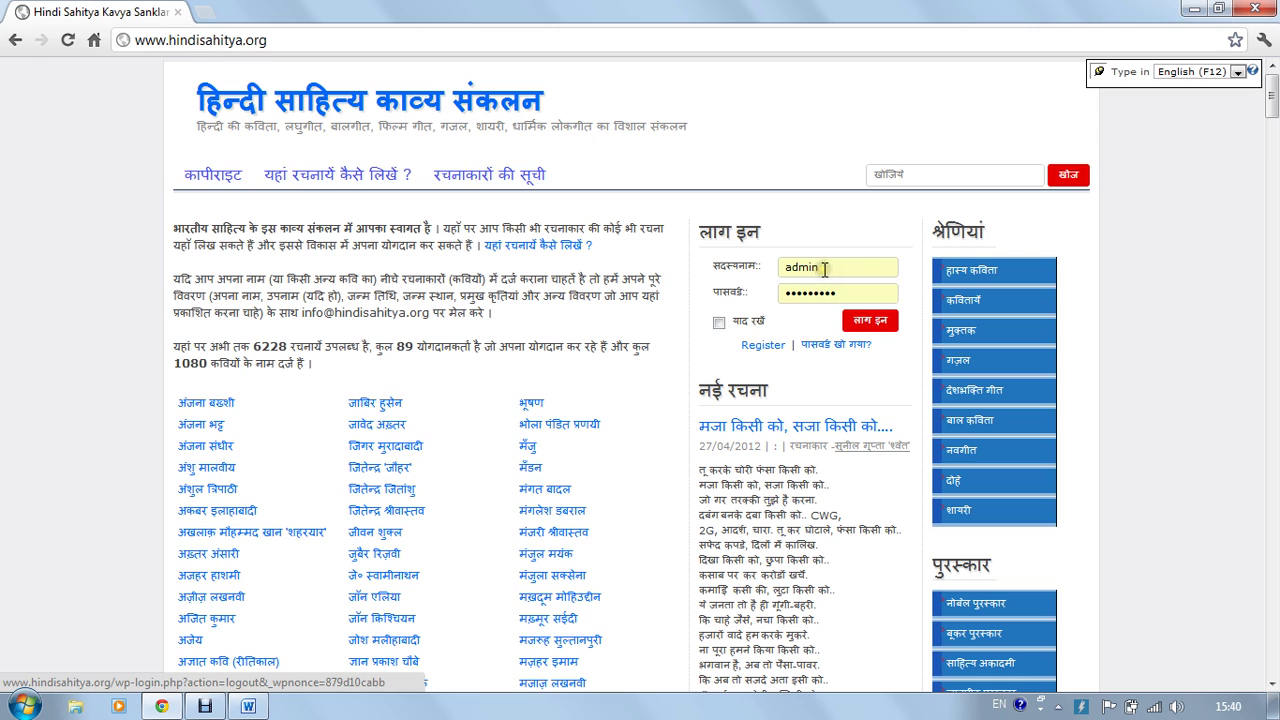
pyautogui.doubleClick(820, 268)
pyautogui.click(818, 270)
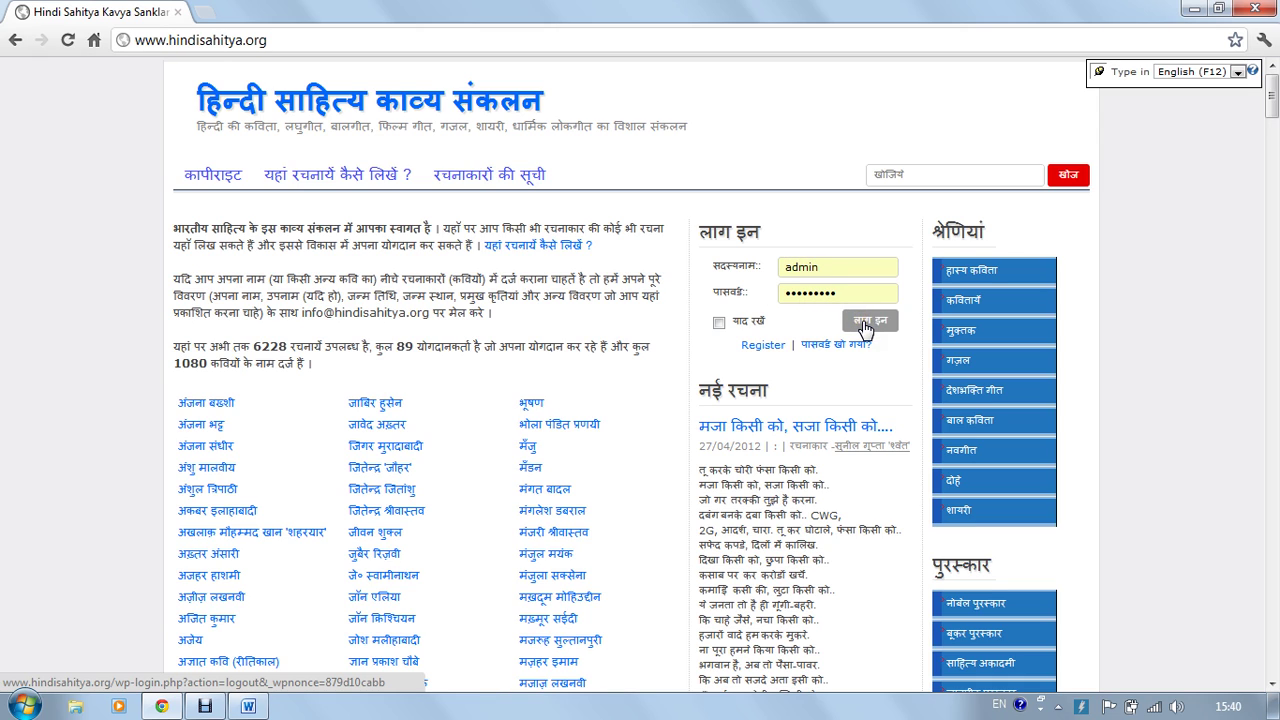
pyautogui.click(288, 41)
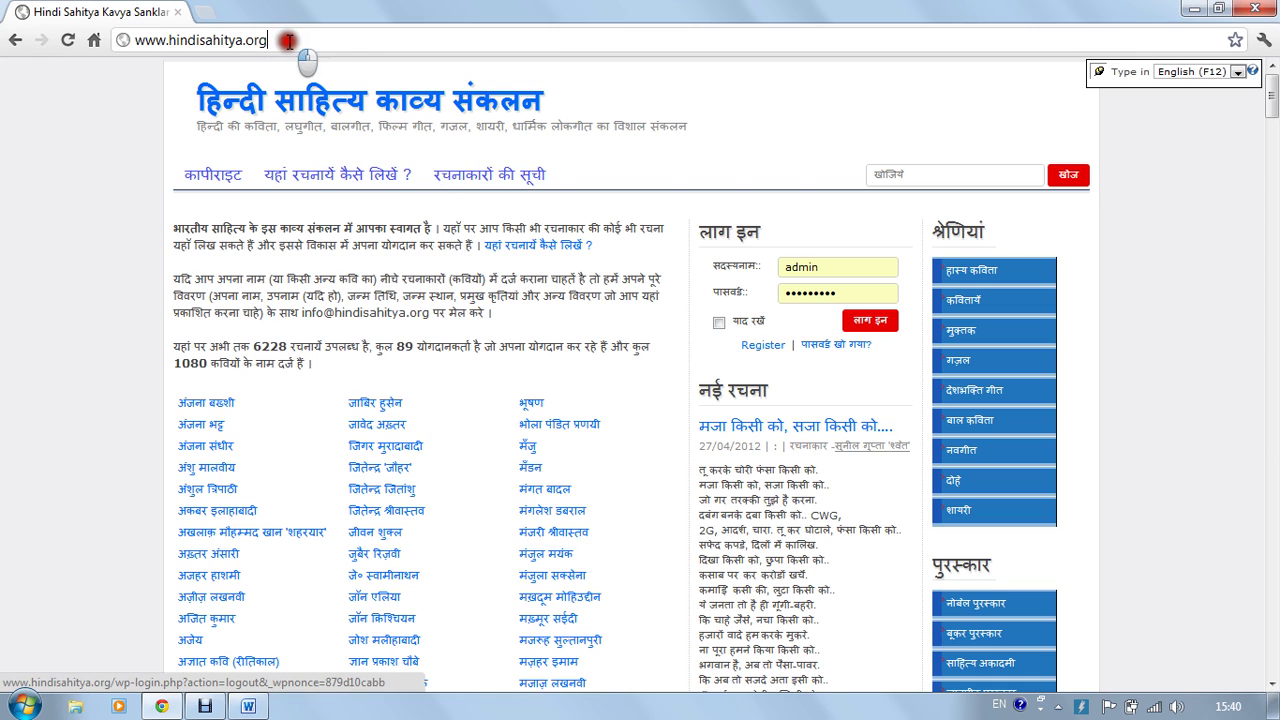
pyautogui.click(289, 41)
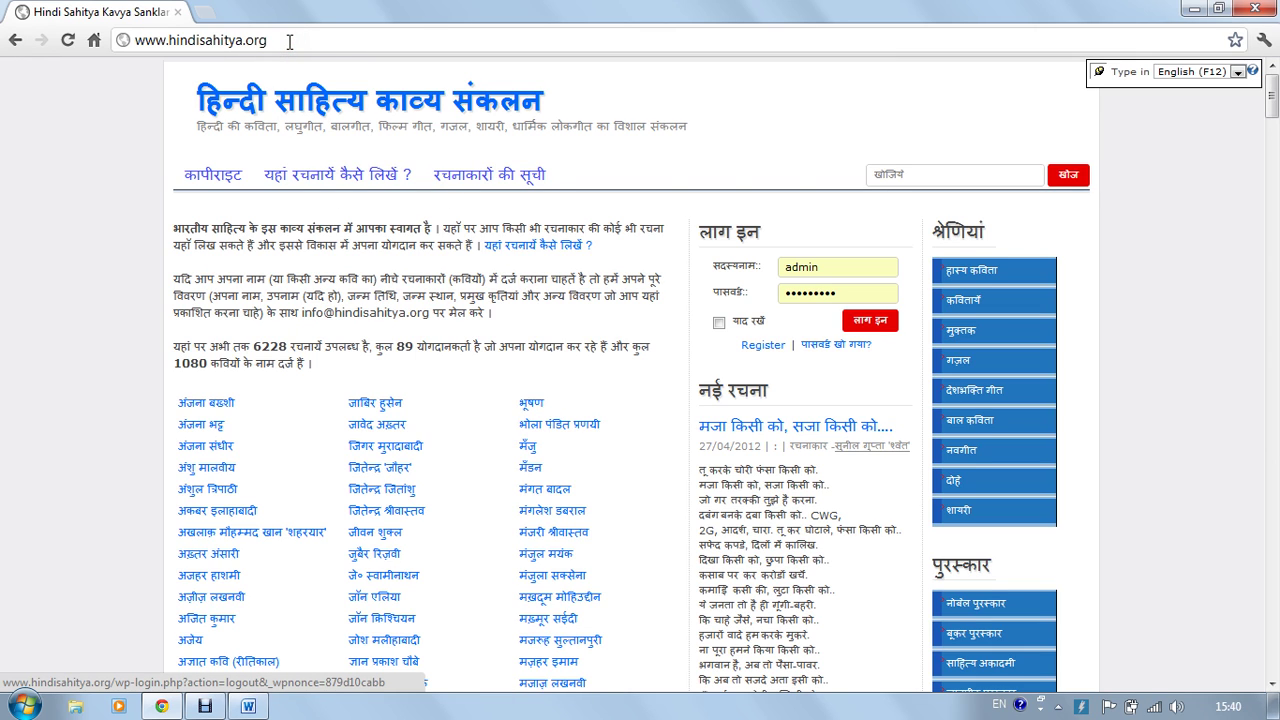
pyautogui.write('/w')
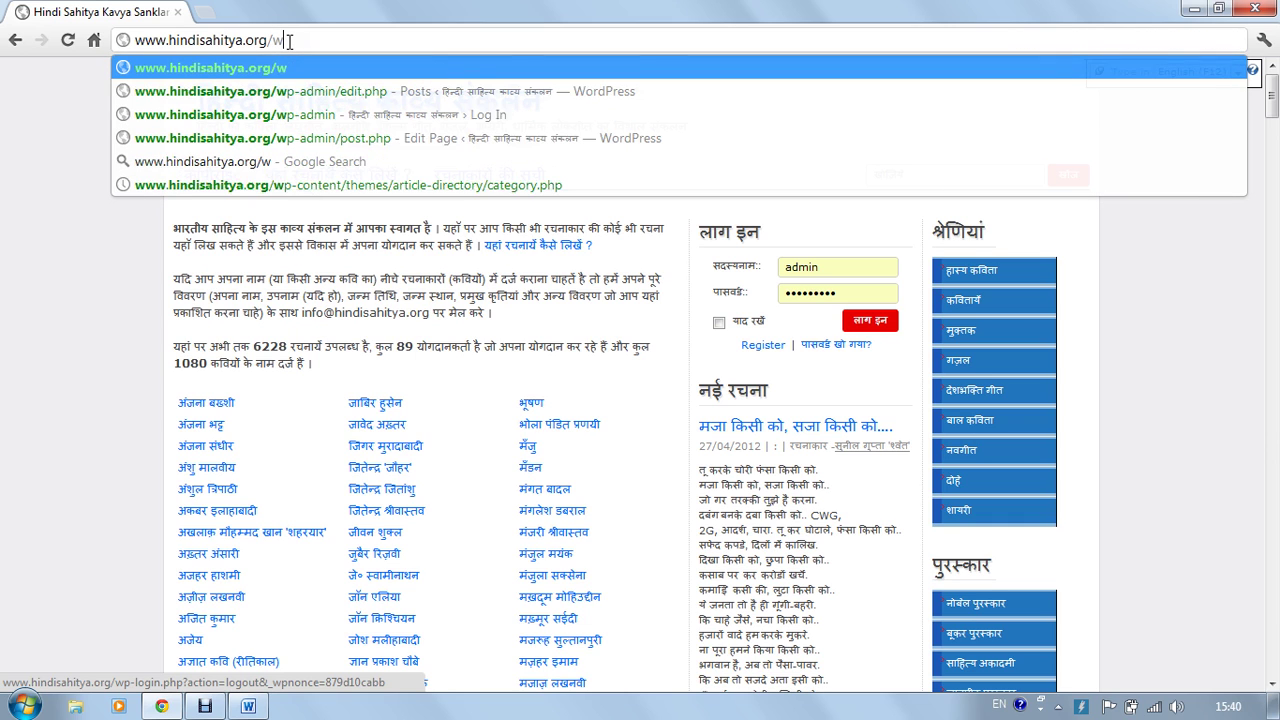
pyautogui.write('p-admin')
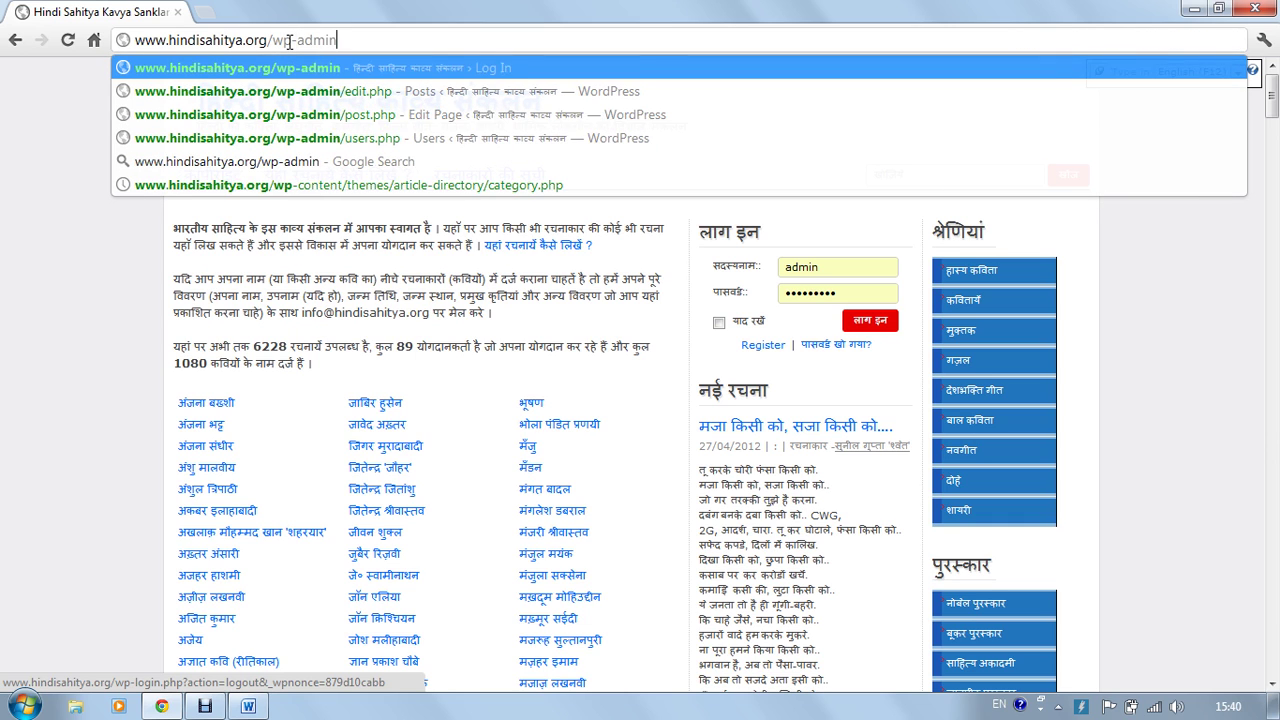
pyautogui.press('Return')
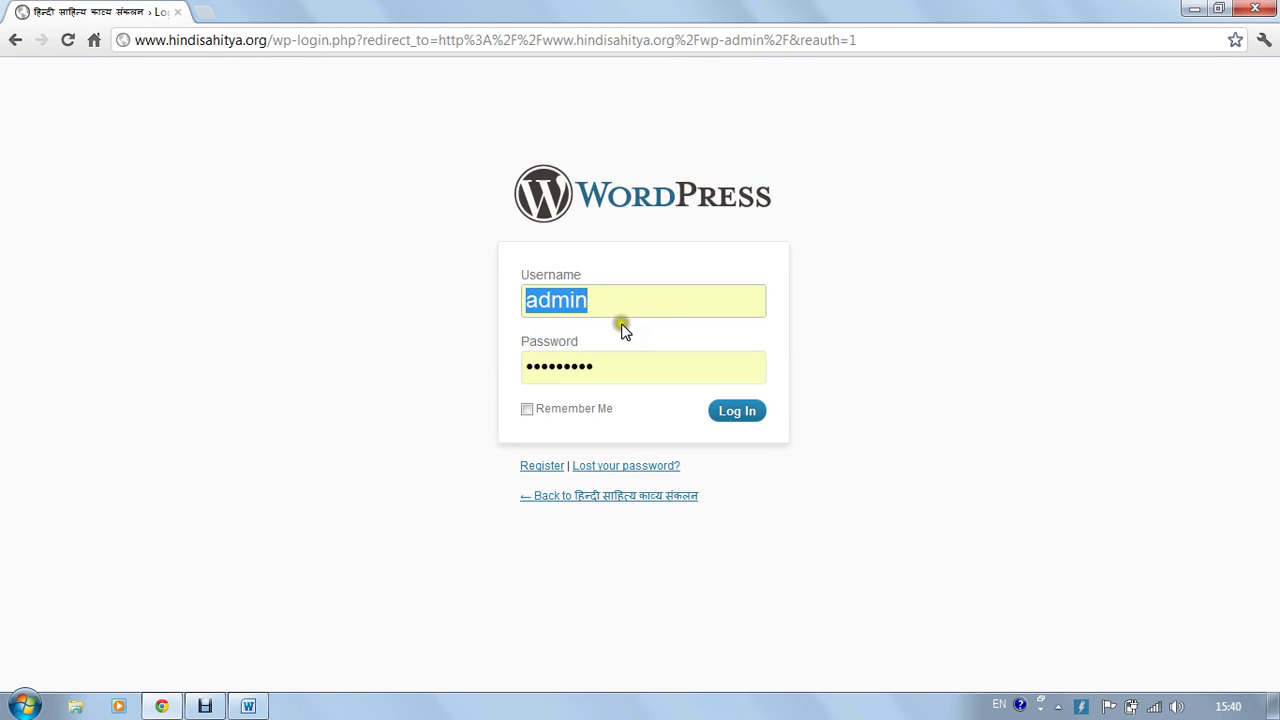
# Step: Log in to WordPress with the username hindidelhi and the account password
pyautogui.press('BackSpace')
pyautogui.write('h')
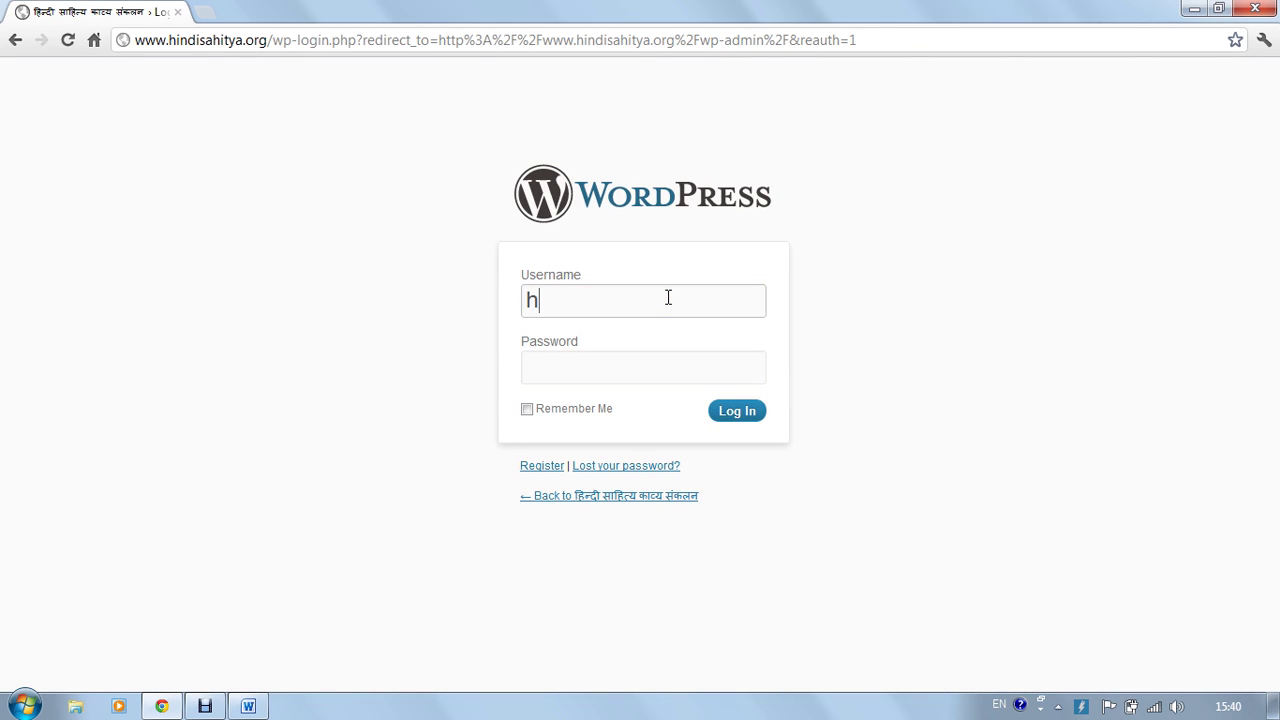
pyautogui.write('indidelhi')
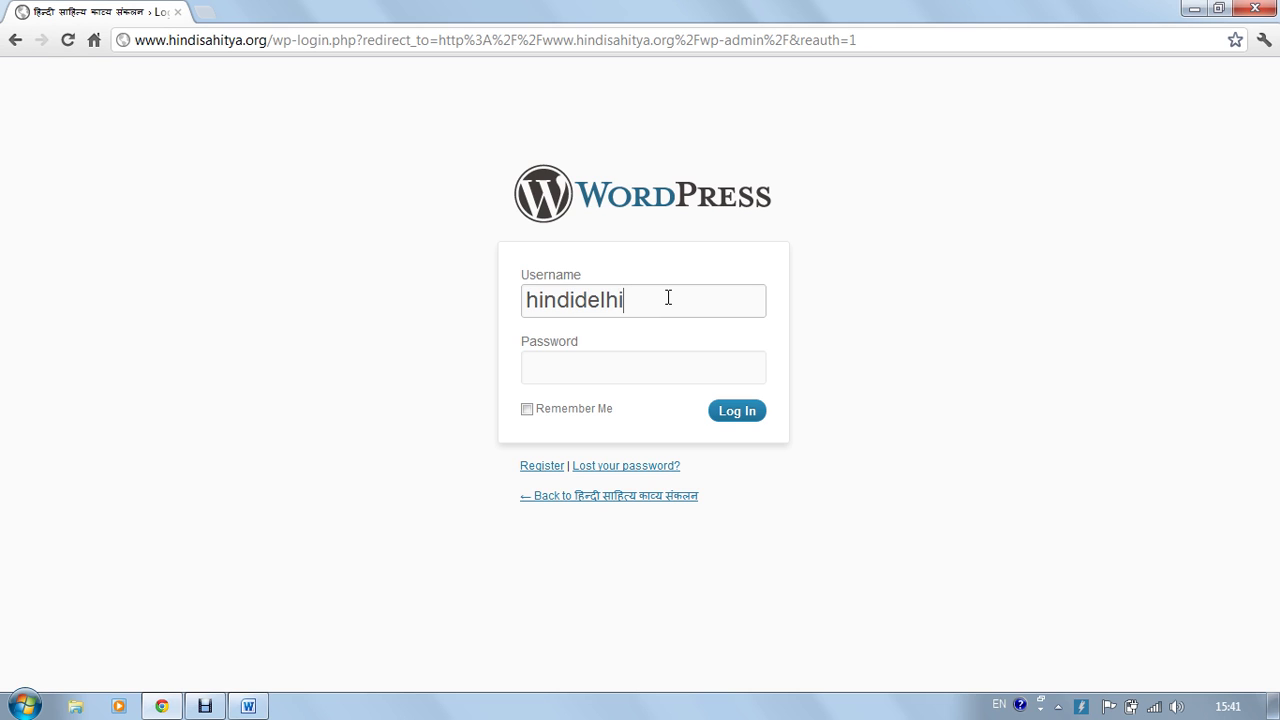
pyautogui.press('Tab')
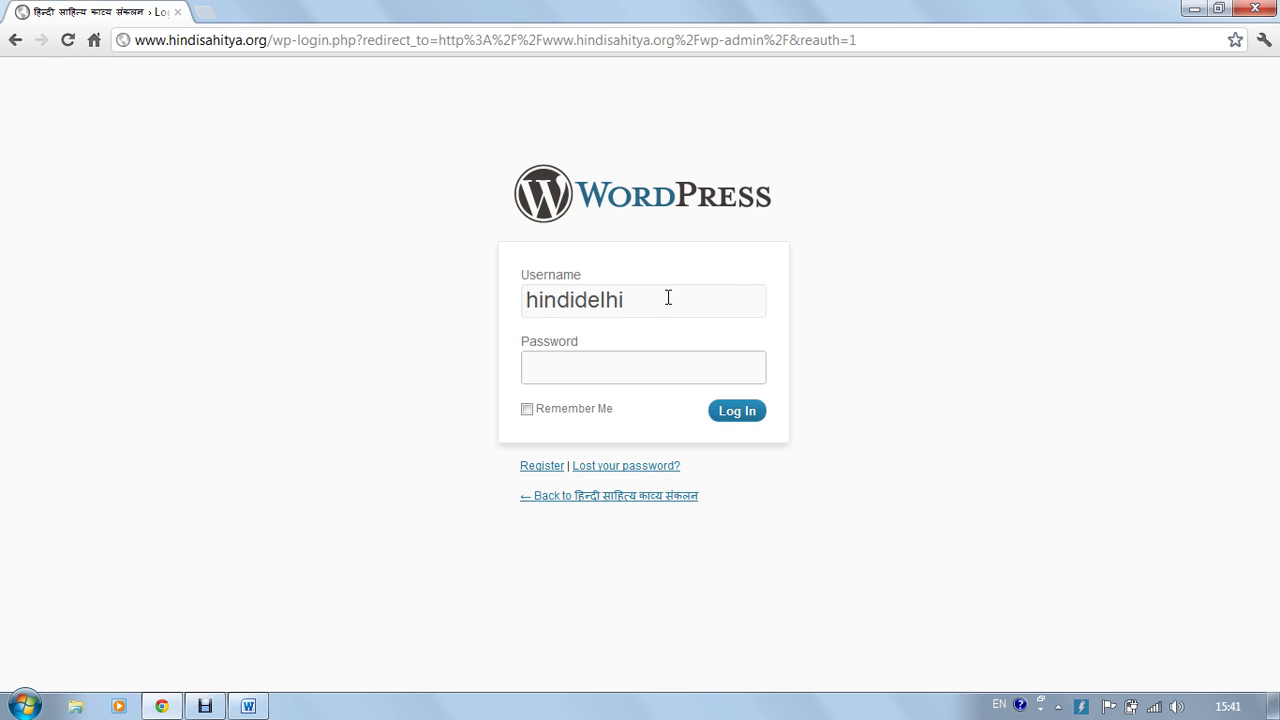
pyautogui.write('•••••')
pyautogui.click(741, 418)
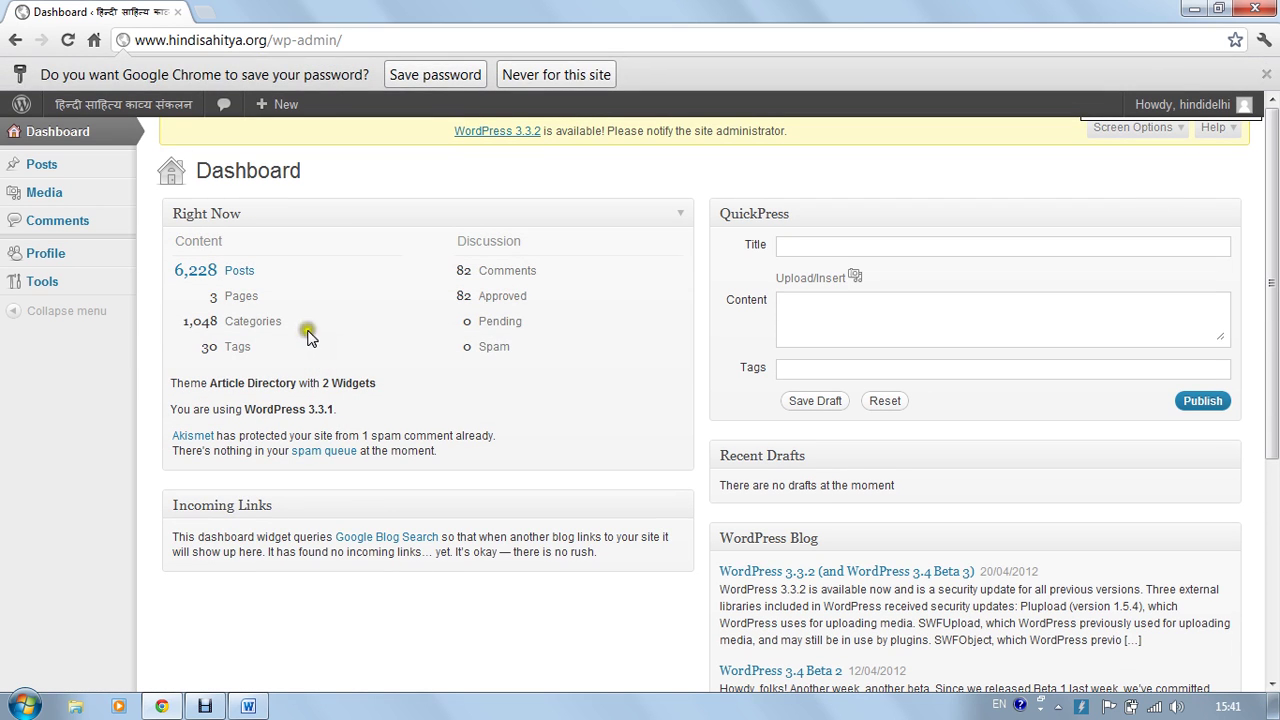
# Step: Open the list of all posts and start a new post from there
pyautogui.moveTo(86, 170)
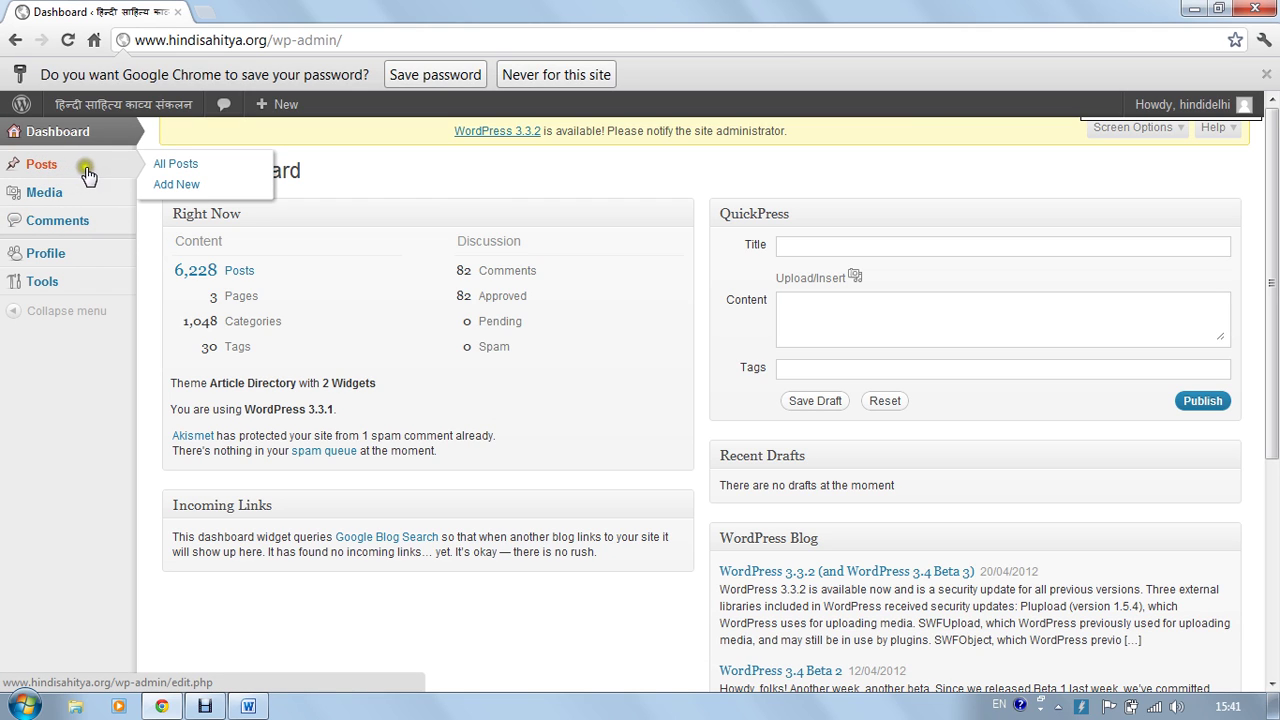
pyautogui.click(149, 168)
pyautogui.click(35, 175)
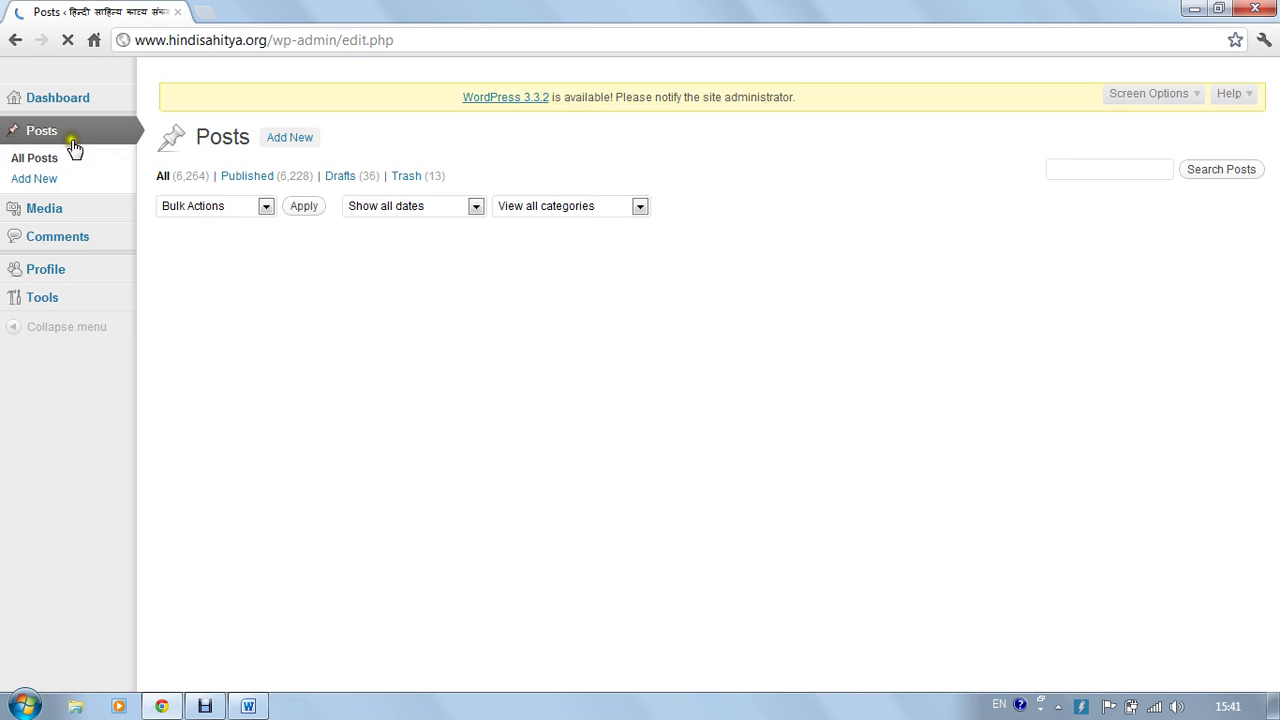
pyautogui.click(215, 215)
pyautogui.click(37, 181)
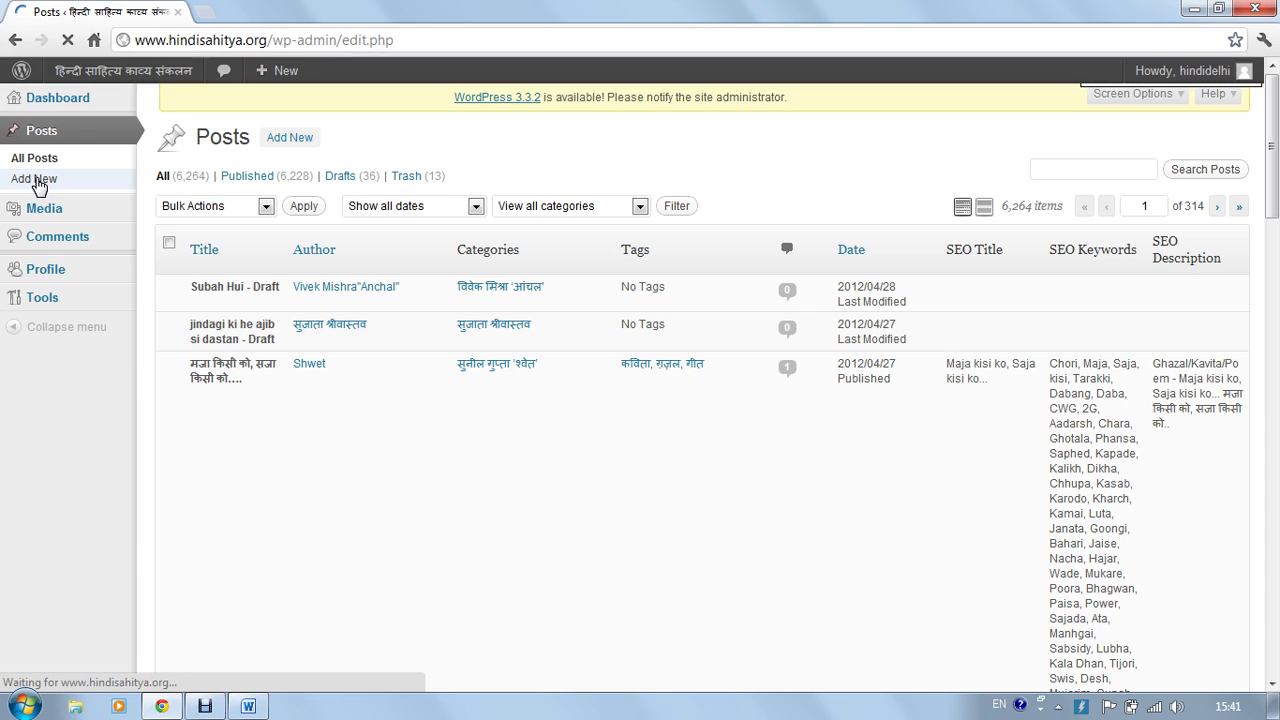
pyautogui.click(37, 181)
pyautogui.click(280, 140)
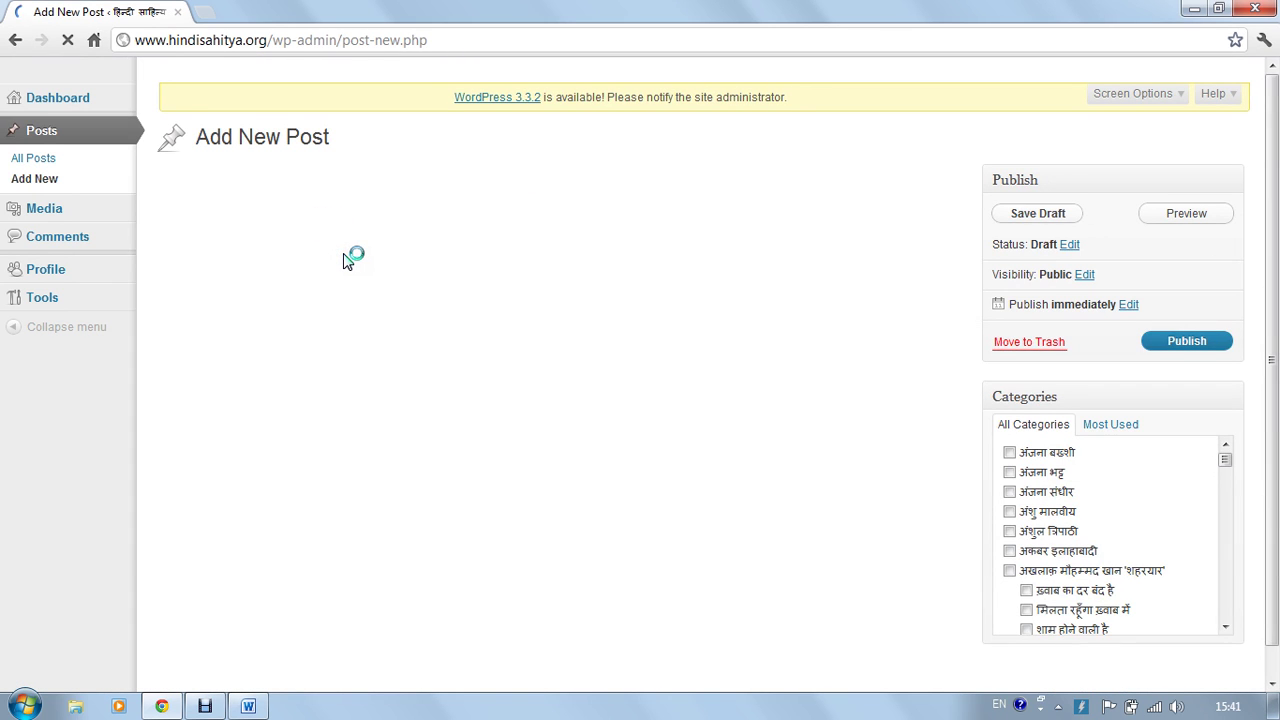
# Step: Dismiss the Updated Media Uploader notice covering the new post's title and editor
pyautogui.click(214, 184)
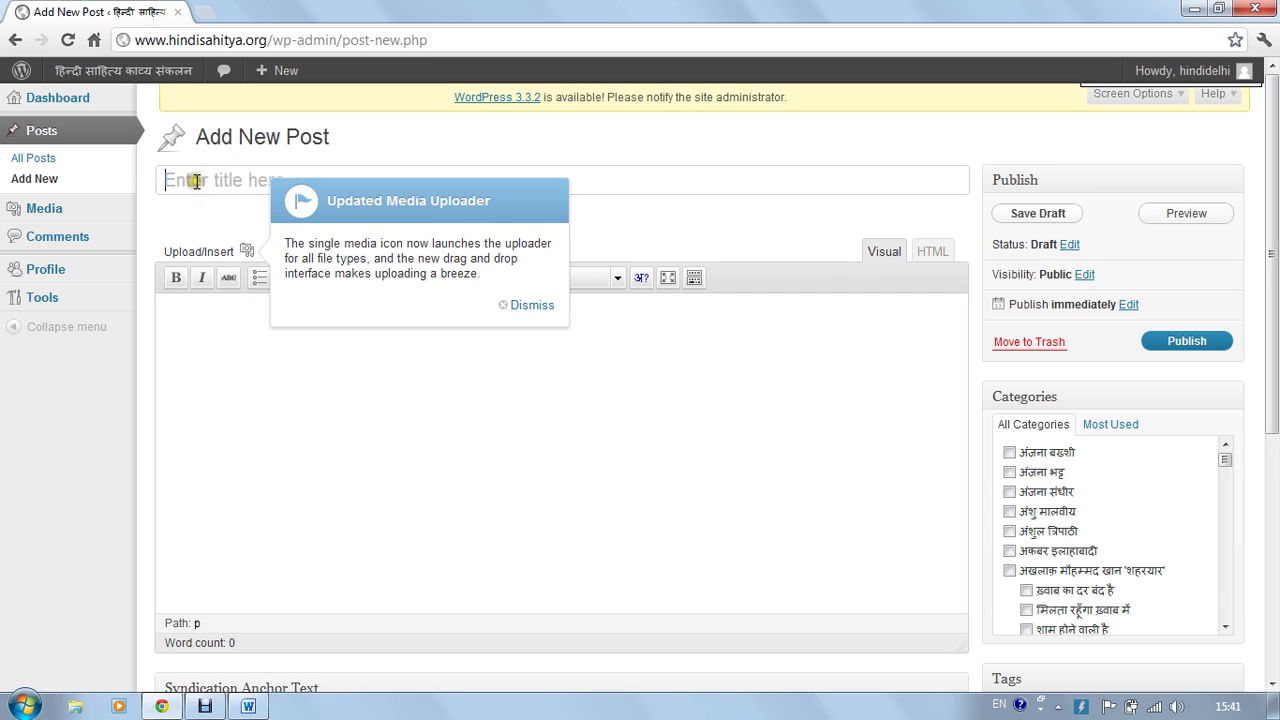
pyautogui.click(538, 305)
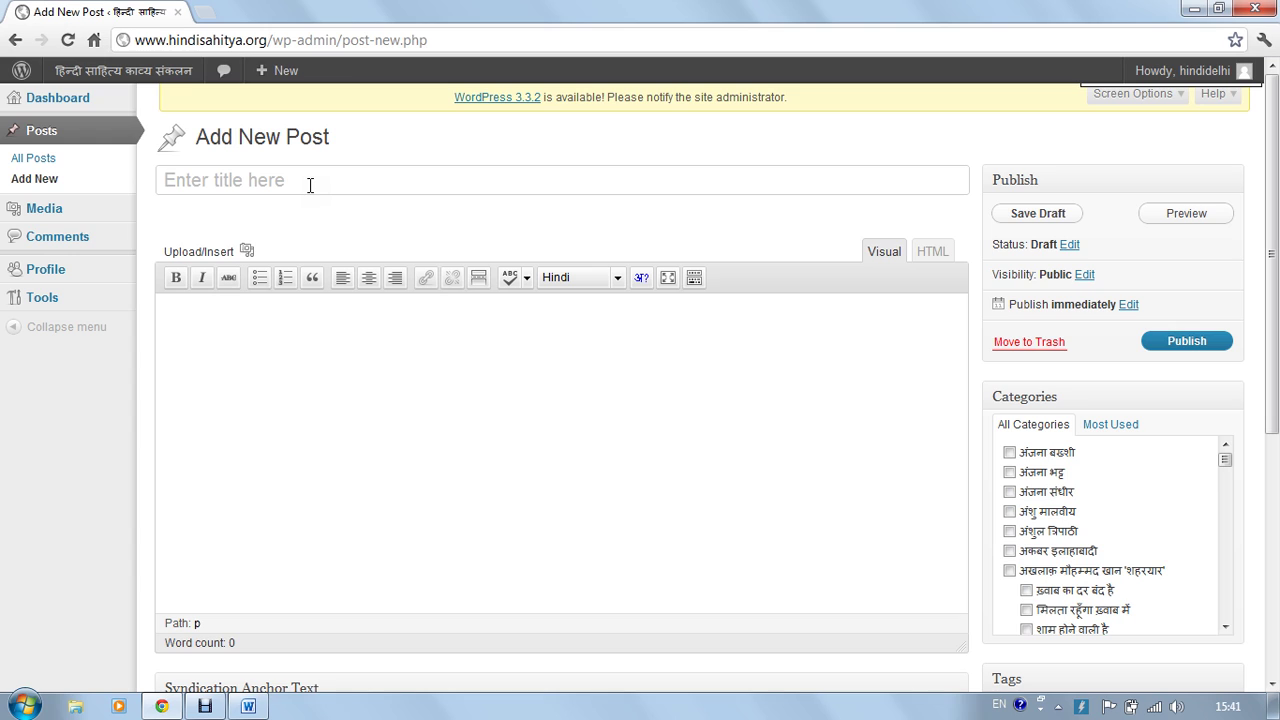
pyautogui.click(357, 551)
pyautogui.click(298, 438)
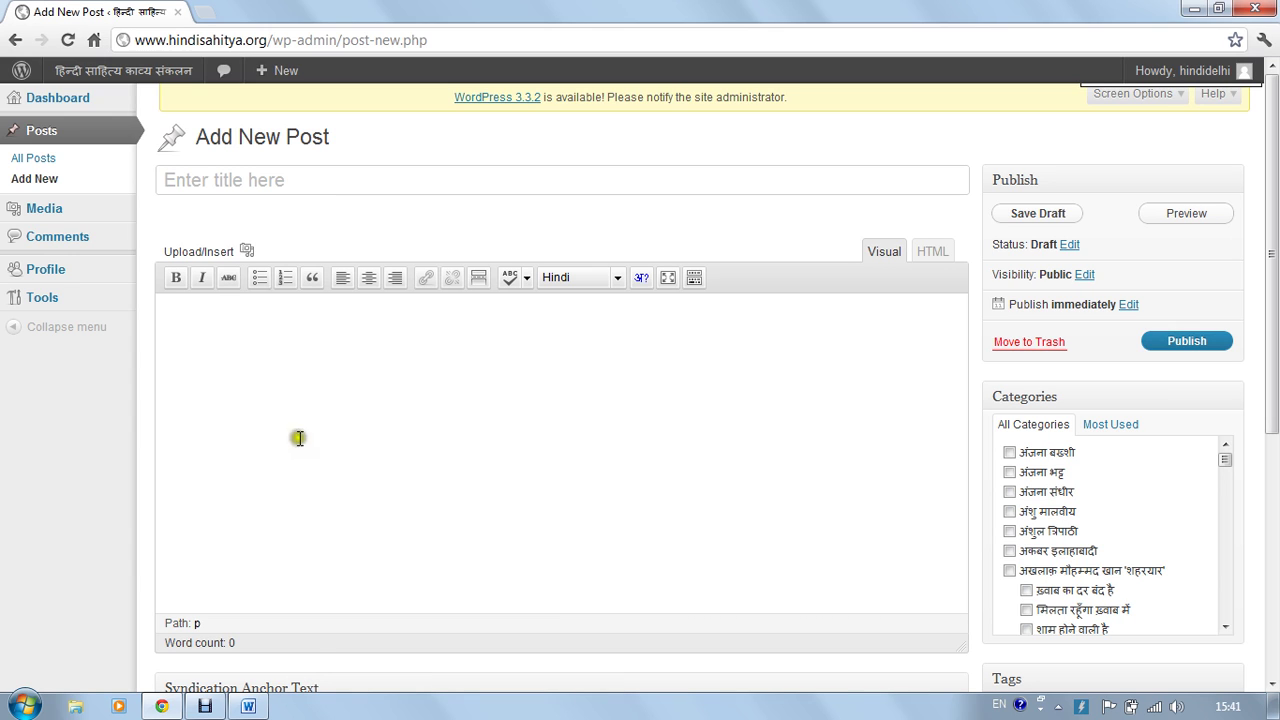
pyautogui.click(299, 185)
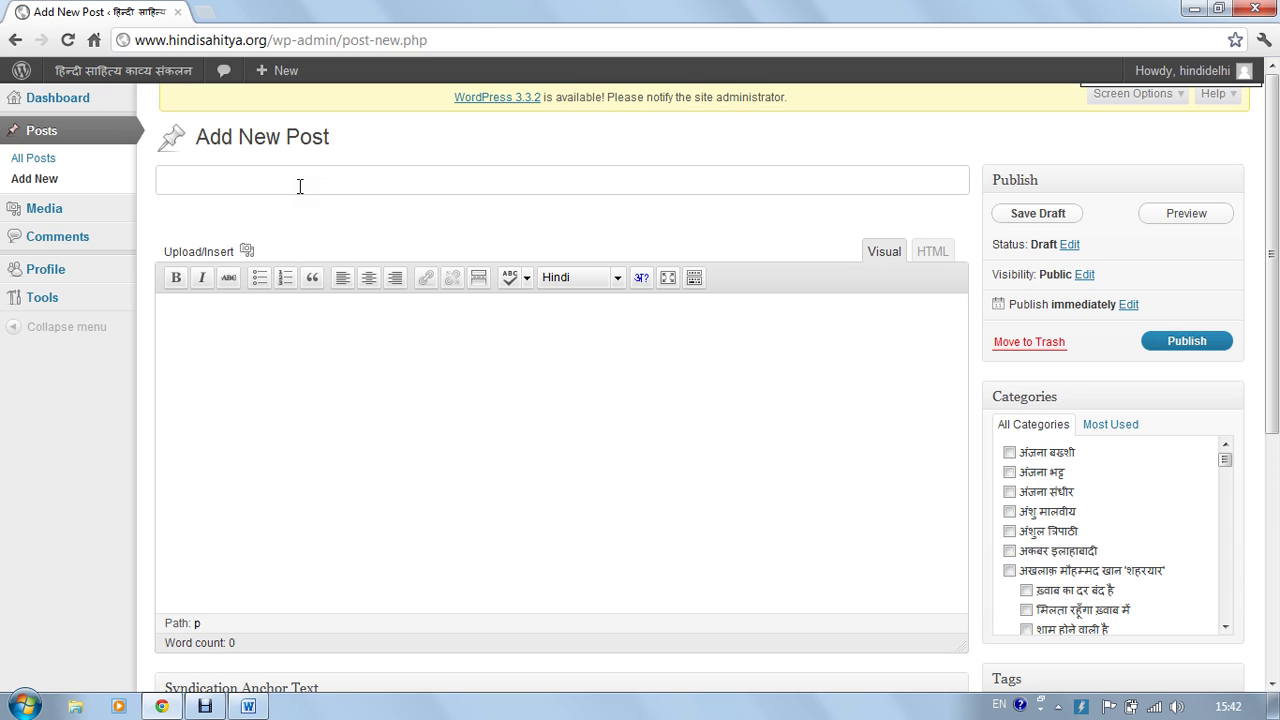
pyautogui.write('do')
pyautogui.press('BackSpace')
pyautogui.press('BackSpace')
pyautogui.press('BackSpace')
pyautogui.hotkey('ctrl', 'shift', 'i')
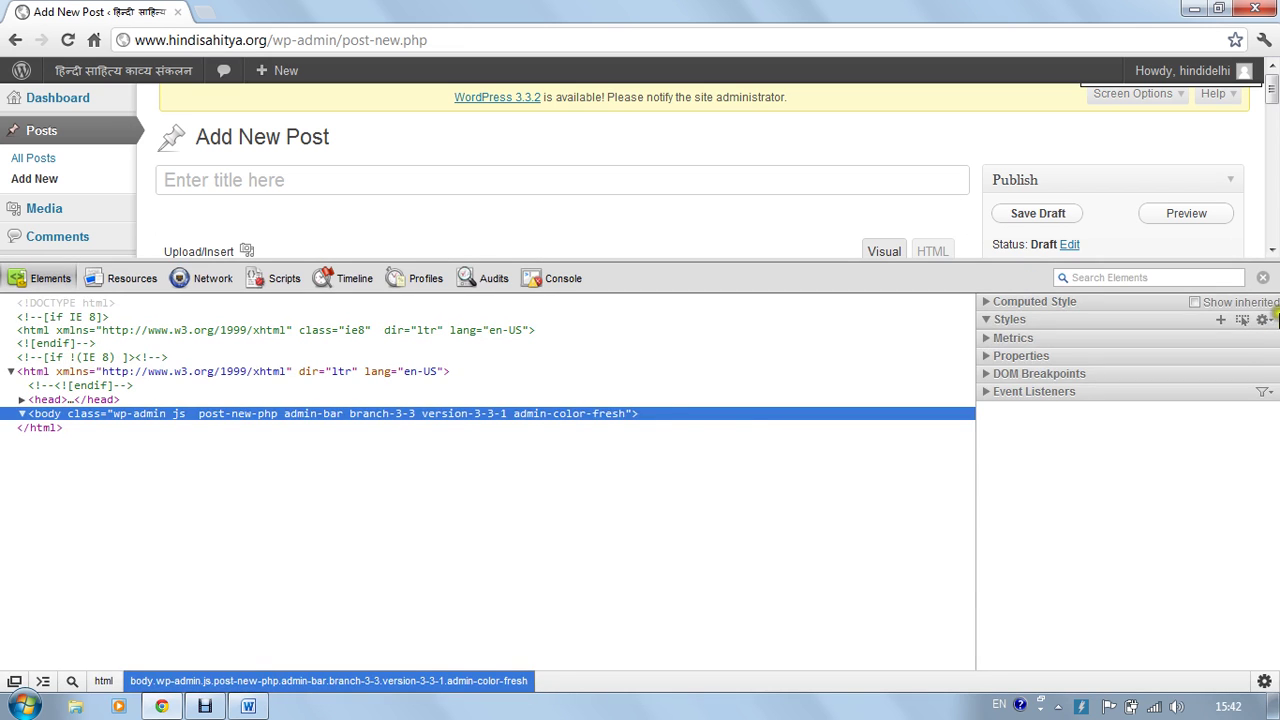
pyautogui.click(1262, 281)
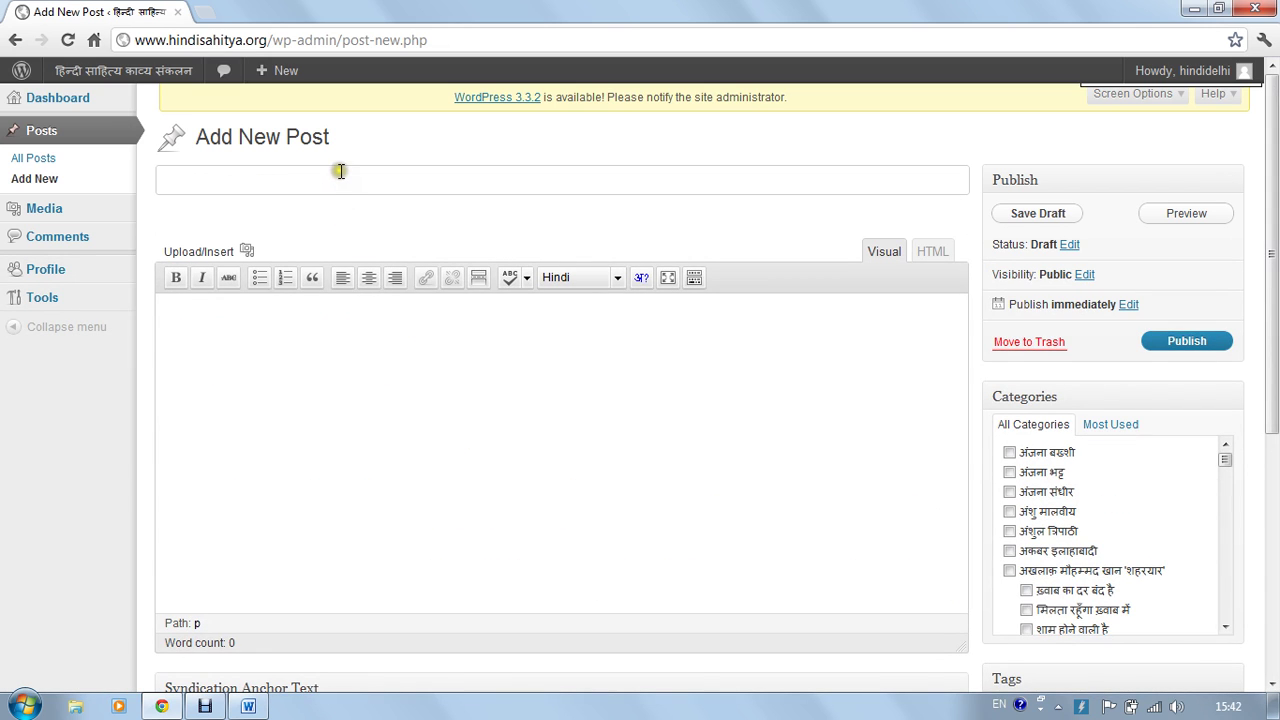
# Step: Title the post दो लड़के and replace the typed title with the poem's heading copied from the Word document
pyautogui.write('दो लड़के')
pyautogui.click(248, 706)
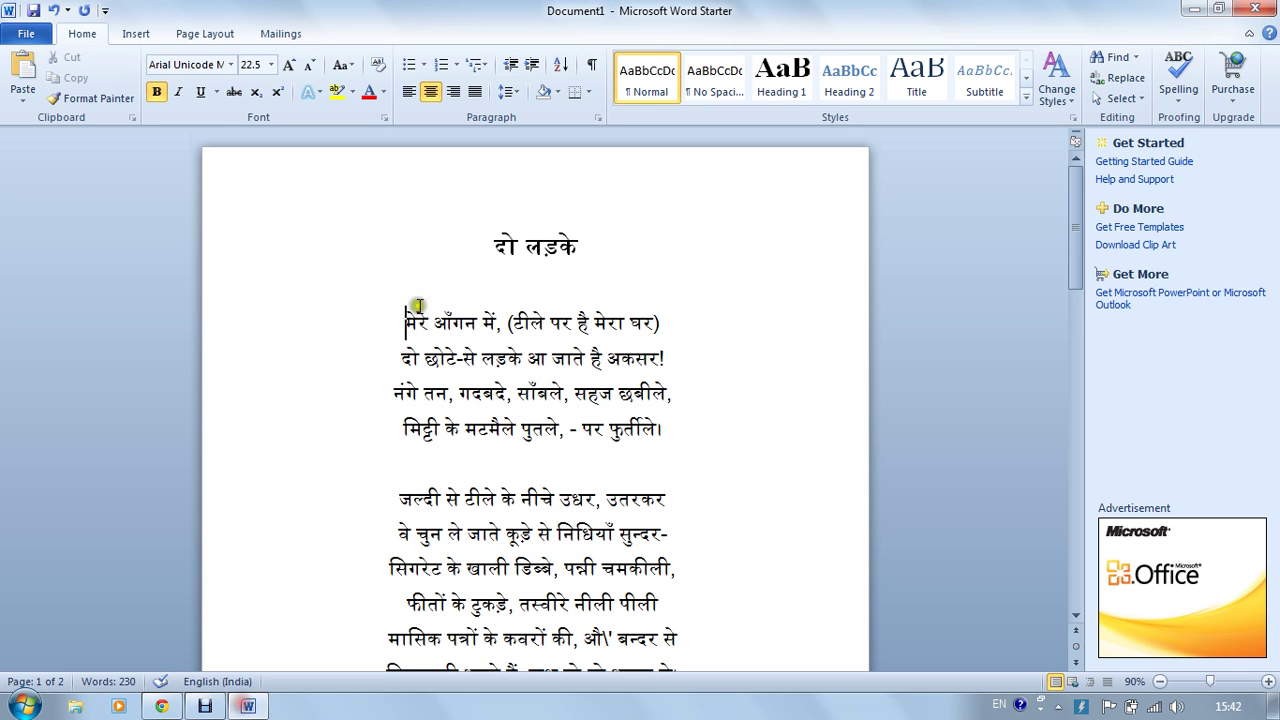
pyautogui.moveTo(491, 247); pyautogui.dragTo(584, 244)
pyautogui.hotkey('ctrl', 'c')
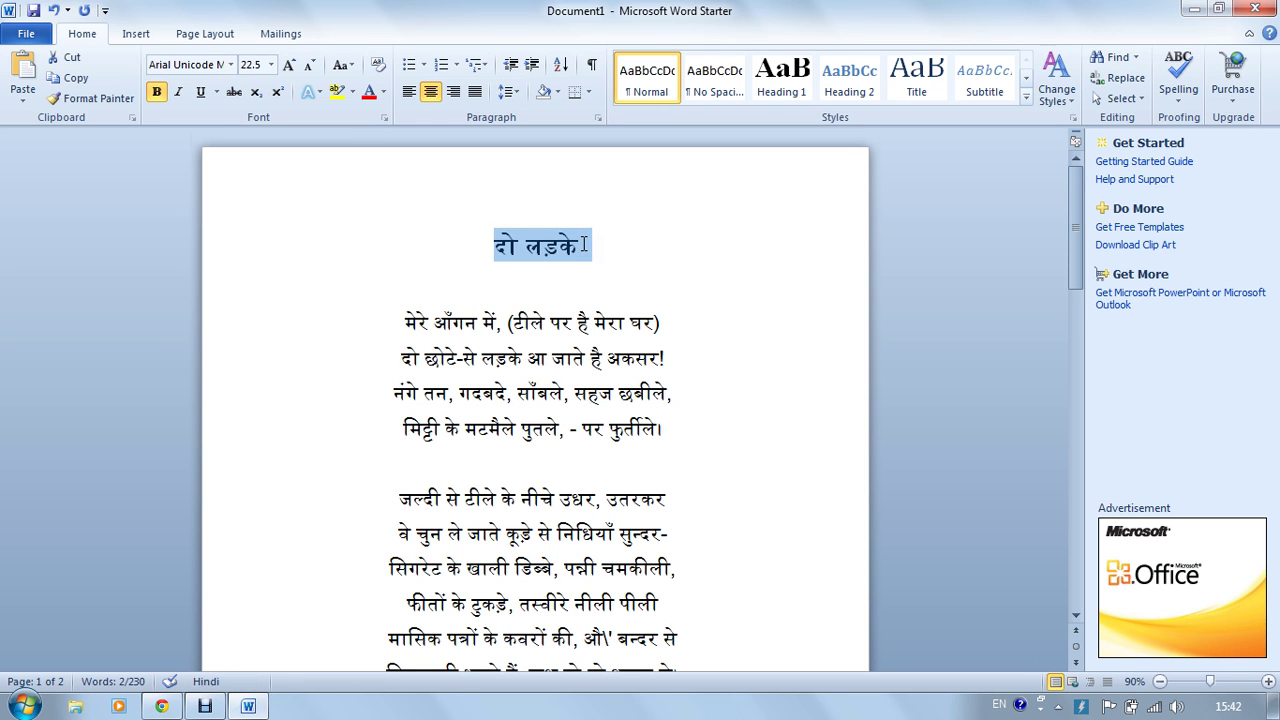
pyautogui.click(161, 706)
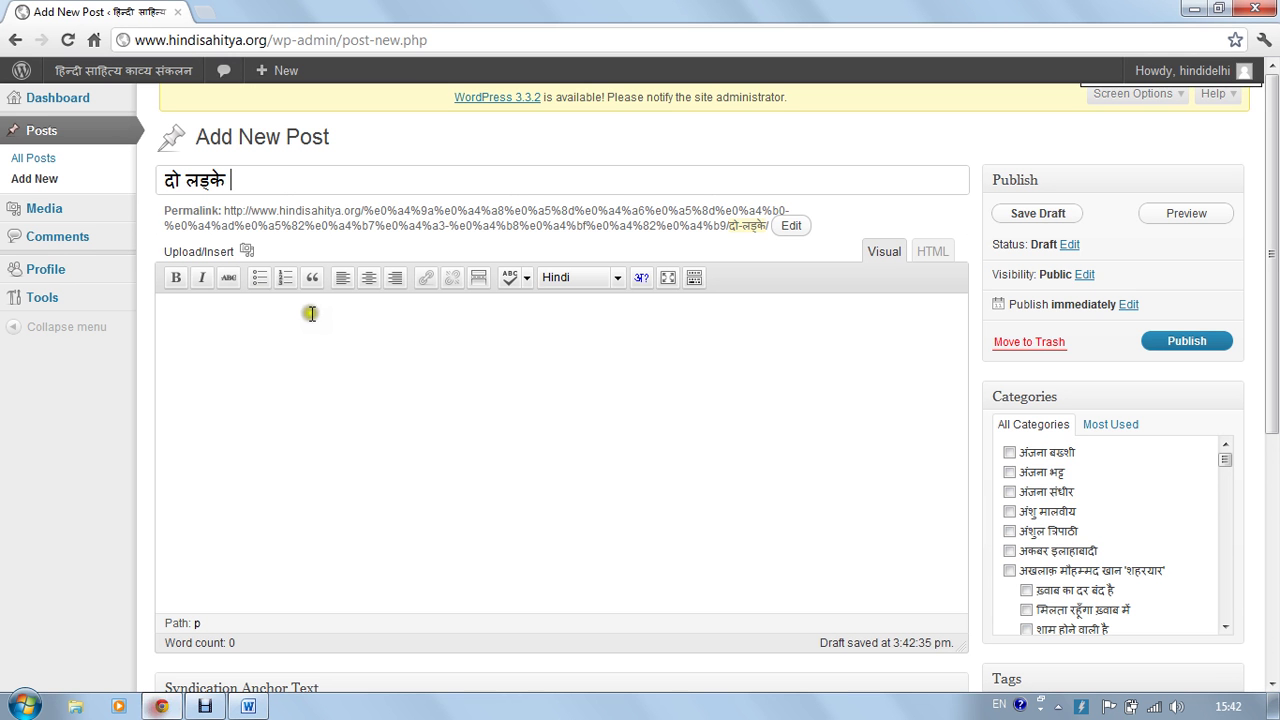
pyautogui.moveTo(238, 180); pyautogui.dragTo(151, 174)
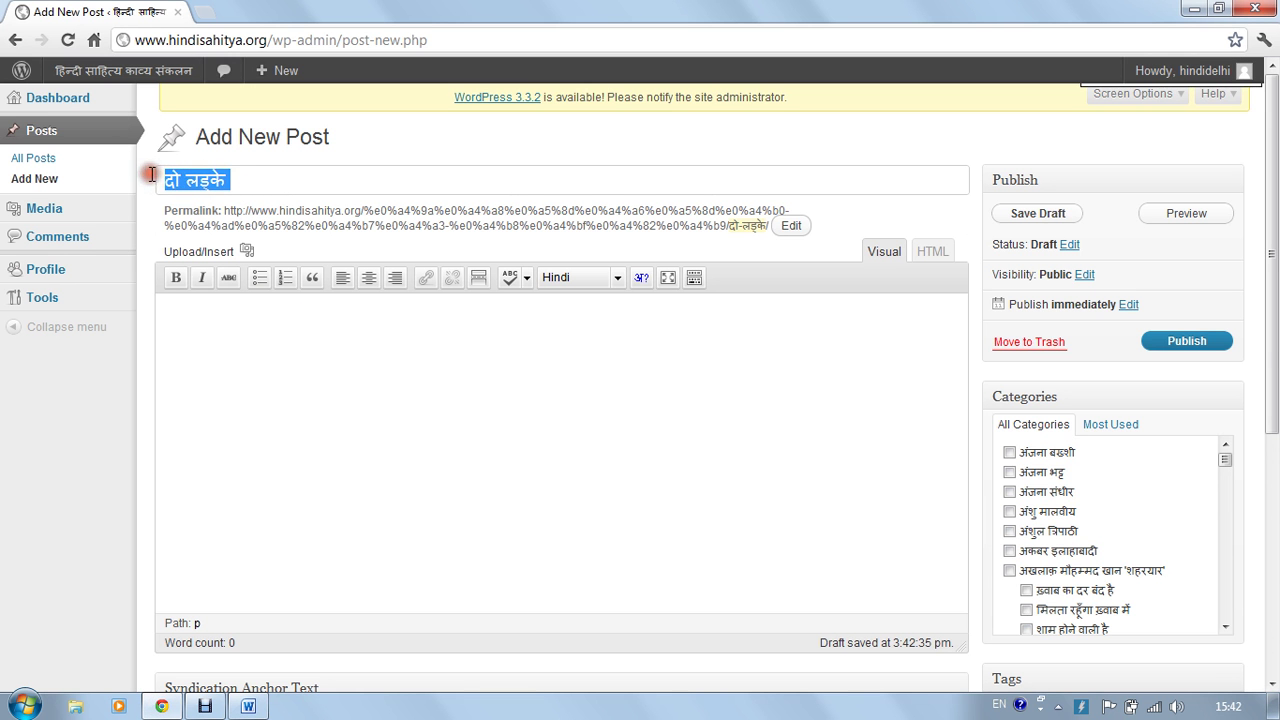
pyautogui.hotkey('ctrl', 'v')
pyautogui.click(315, 428)
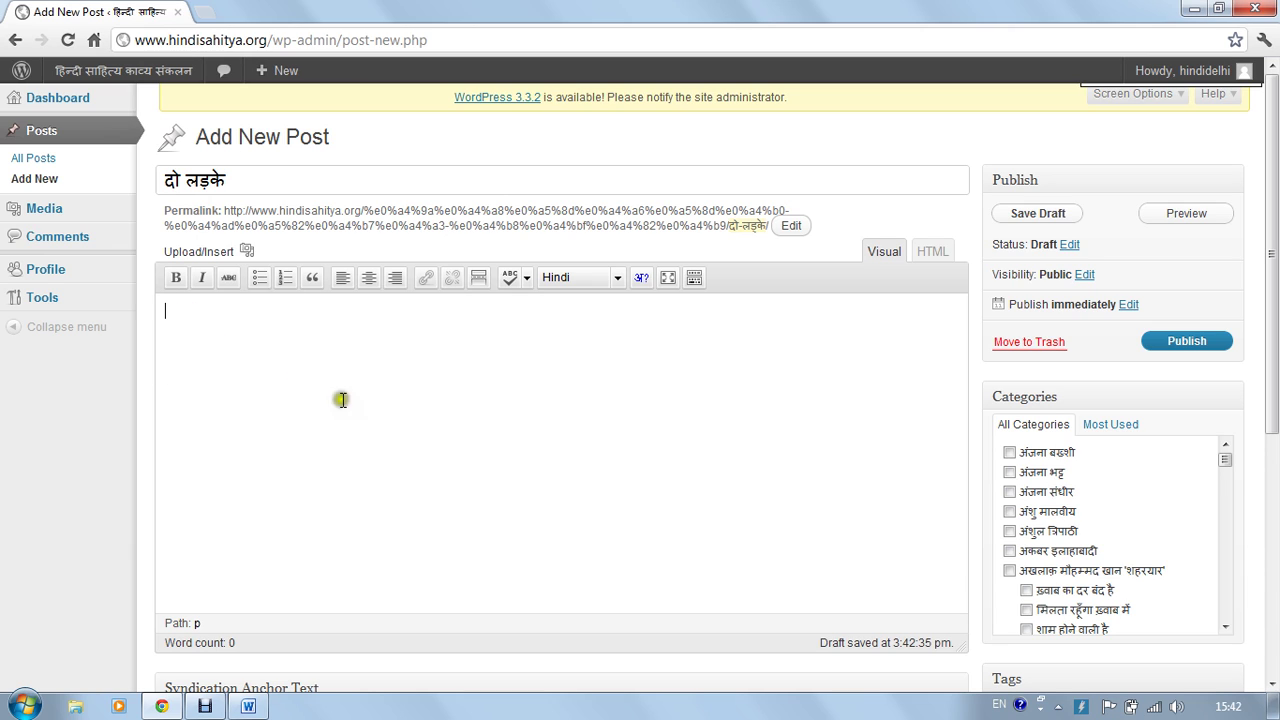
pyautogui.click(252, 386)
pyautogui.click(253, 710)
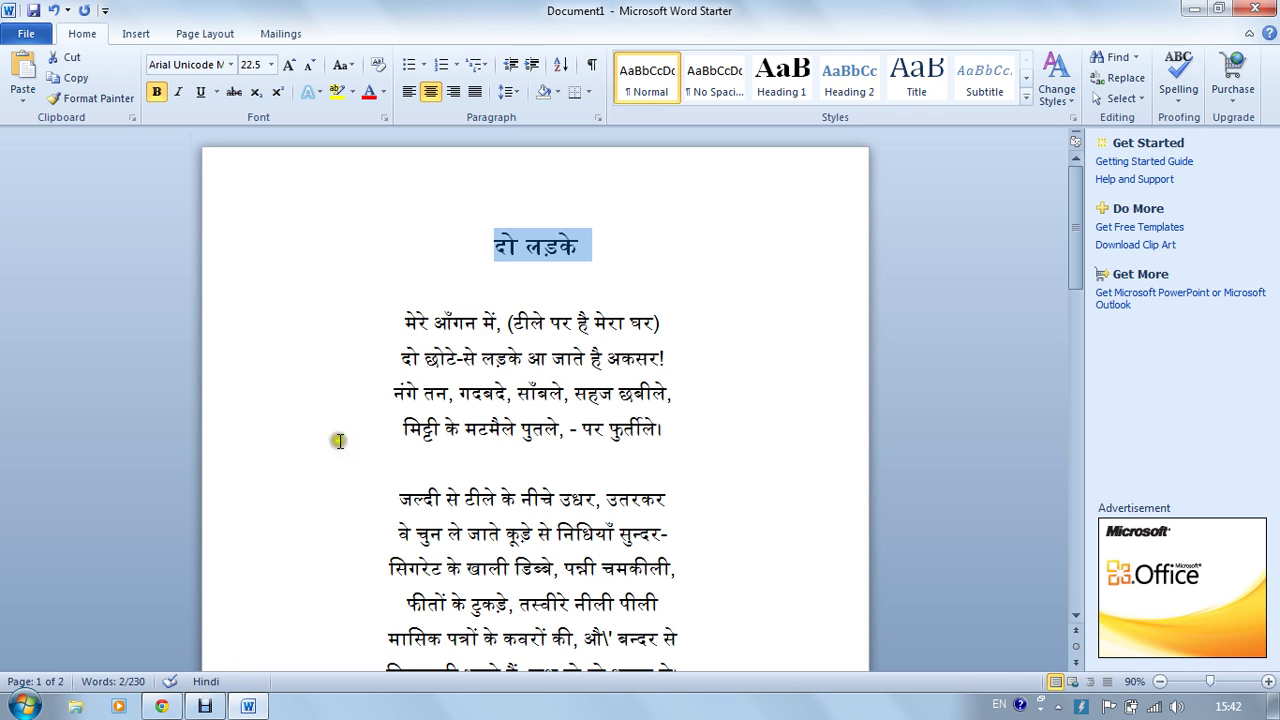
pyautogui.click(161, 706)
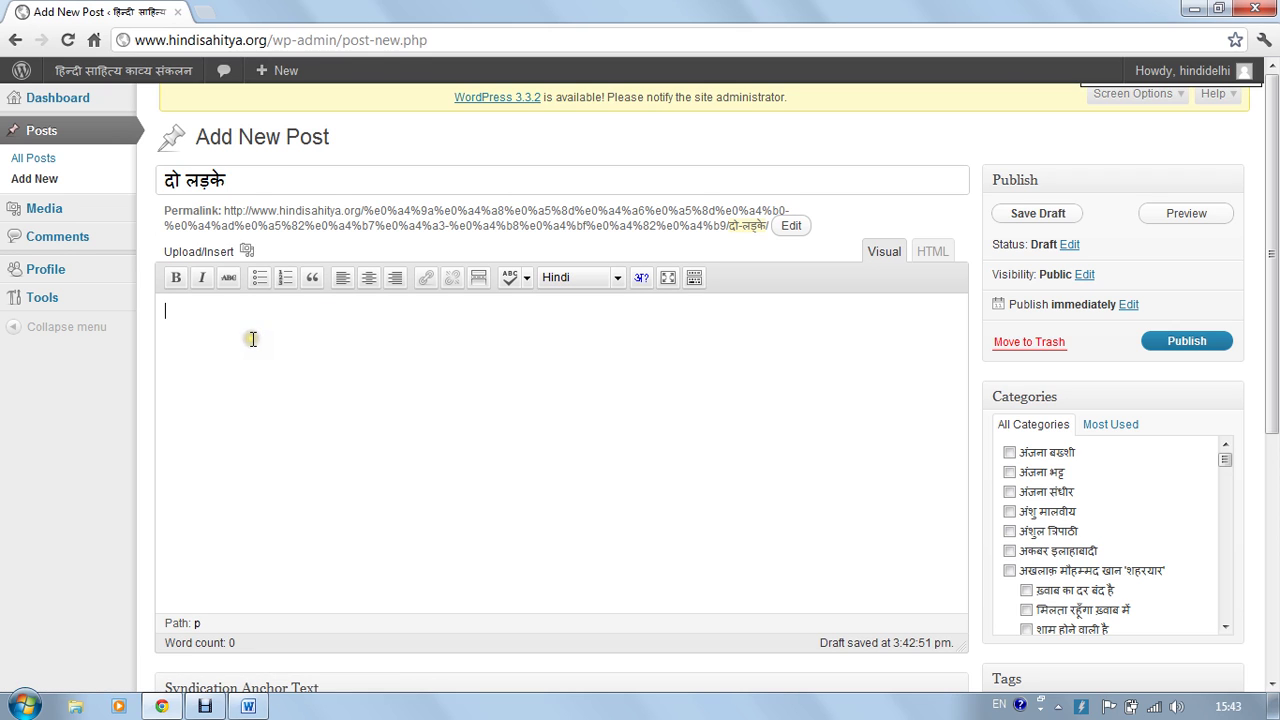
# Step: Try typing in the post body with the Indic script set to English (F12), erase the text and restore Hindi
pyautogui.click(617, 279)
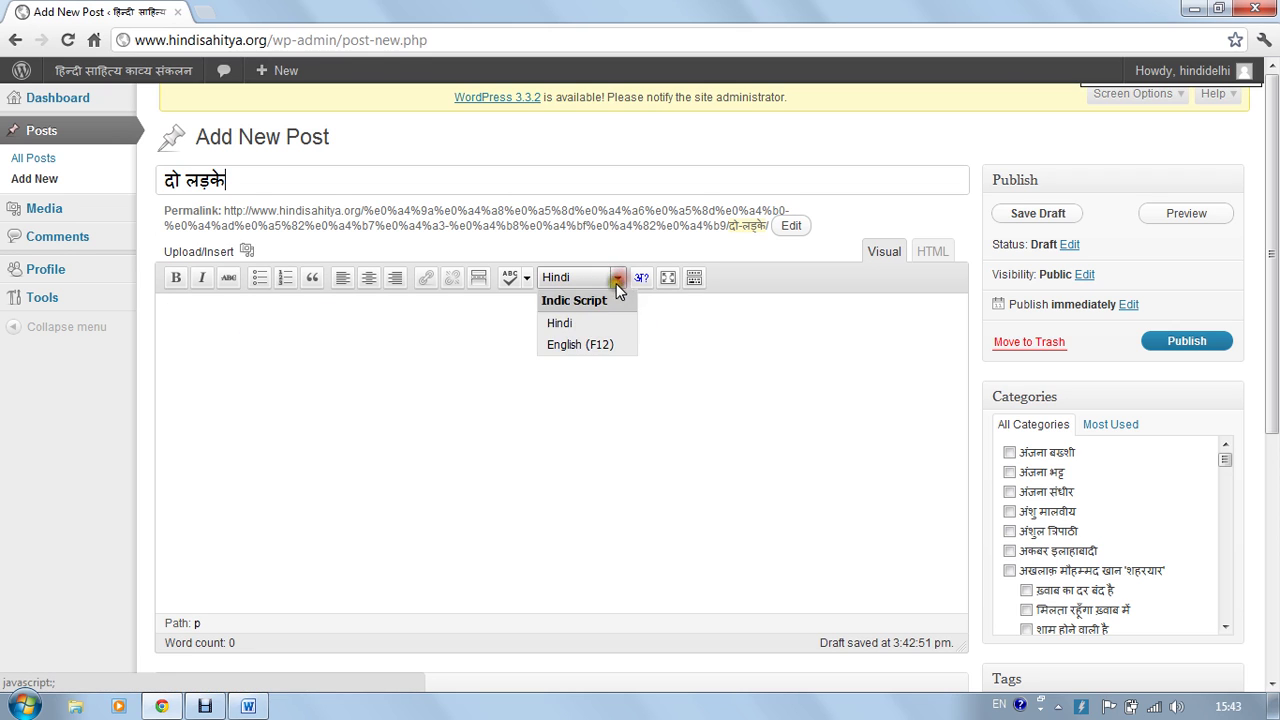
pyautogui.click(575, 344)
pyautogui.click(360, 341)
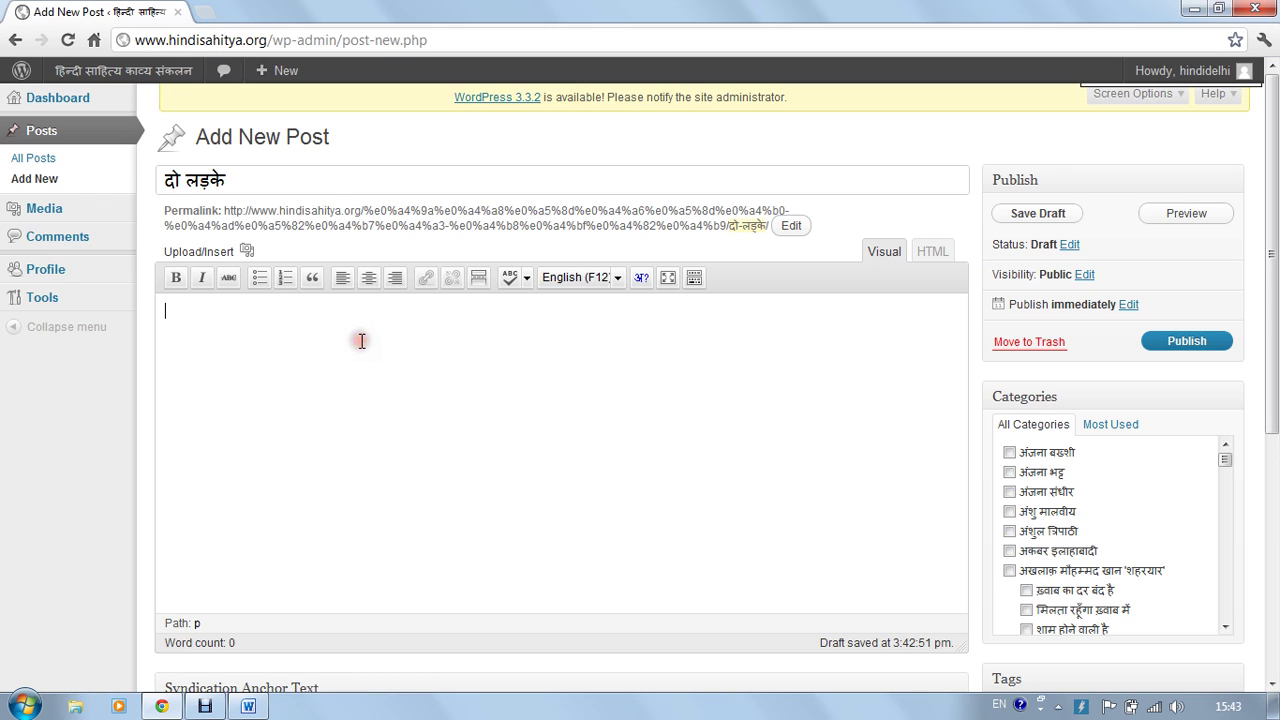
pyautogui.write('m')
pyautogui.press('BackSpace')
pyautogui.press('BackSpace')
pyautogui.click(617, 277)
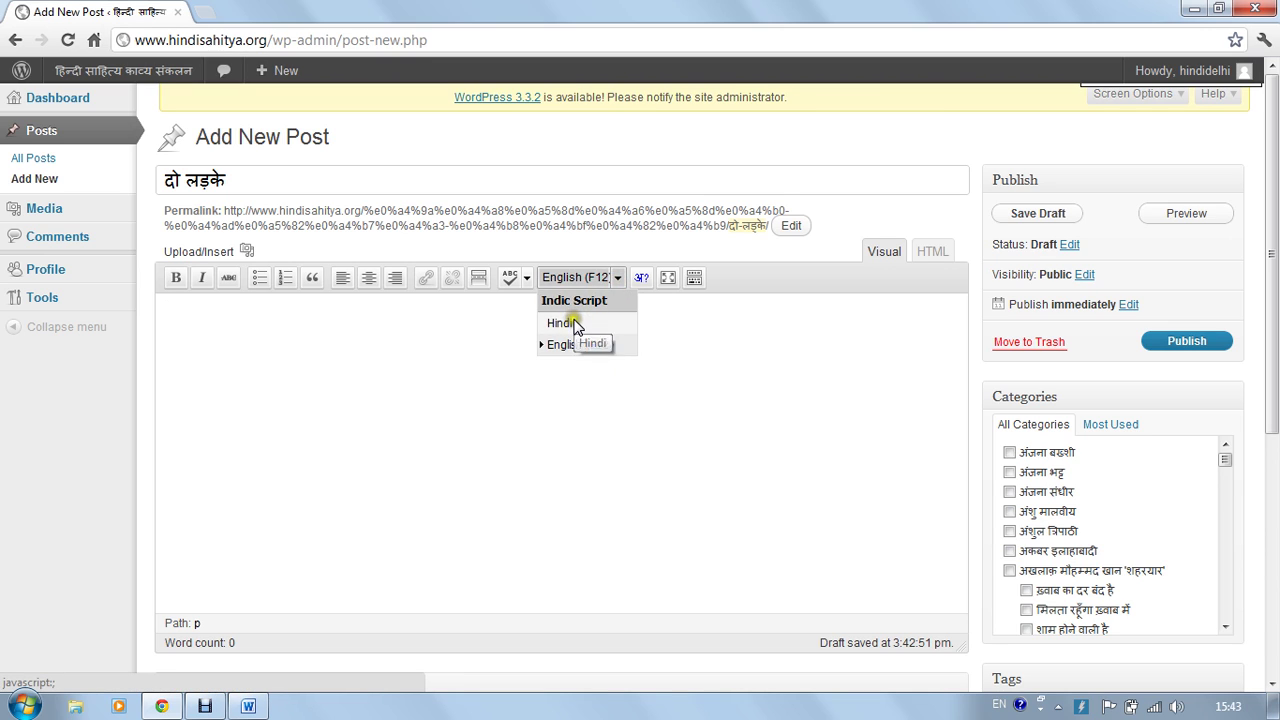
pyautogui.click(573, 324)
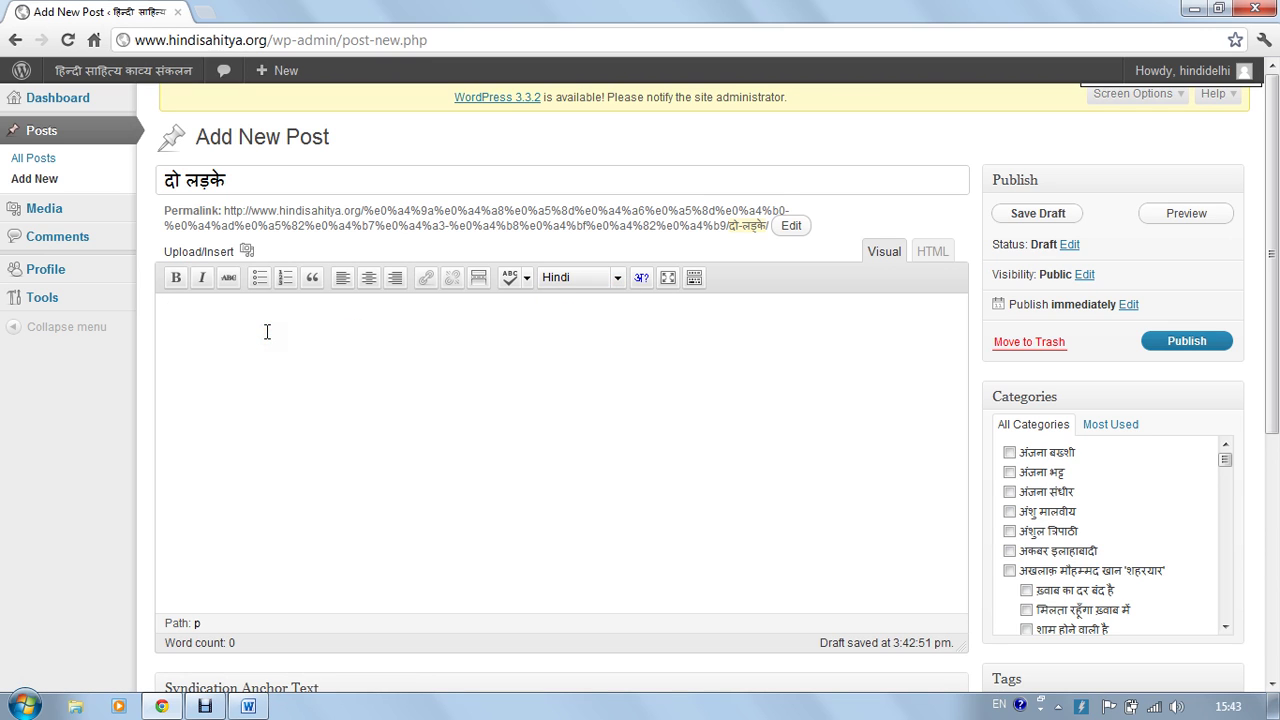
# Step: Begin the post body with the poem's opening words from the Word document, मेरे आंगन में, in Hindi script
pyautogui.click(217, 360)
pyautogui.click(248, 706)
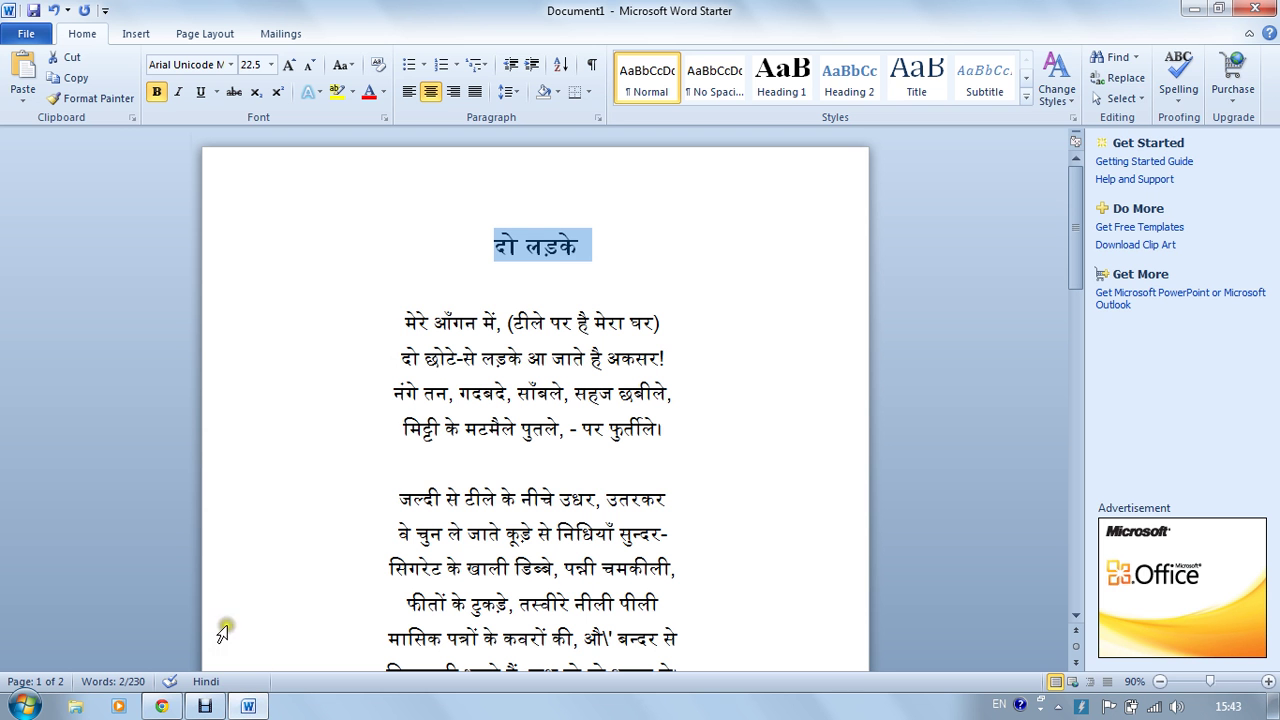
pyautogui.click(161, 706)
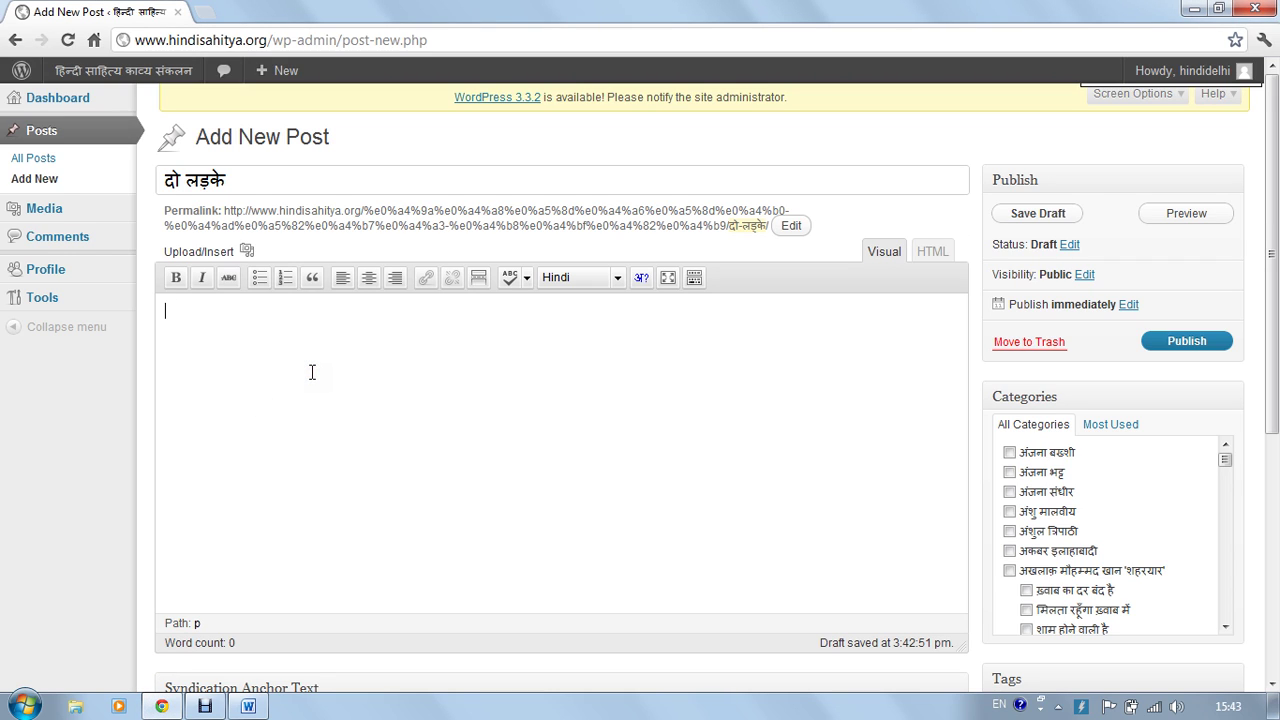
pyautogui.write('मेरे आंगन में')
# Step: Open the Hindi Sahitya site in a separate browser tab and examine the Hindi typing chart on its यहां रचनायें कैसे लिखें ? page
pyautogui.moveTo(145, 75)
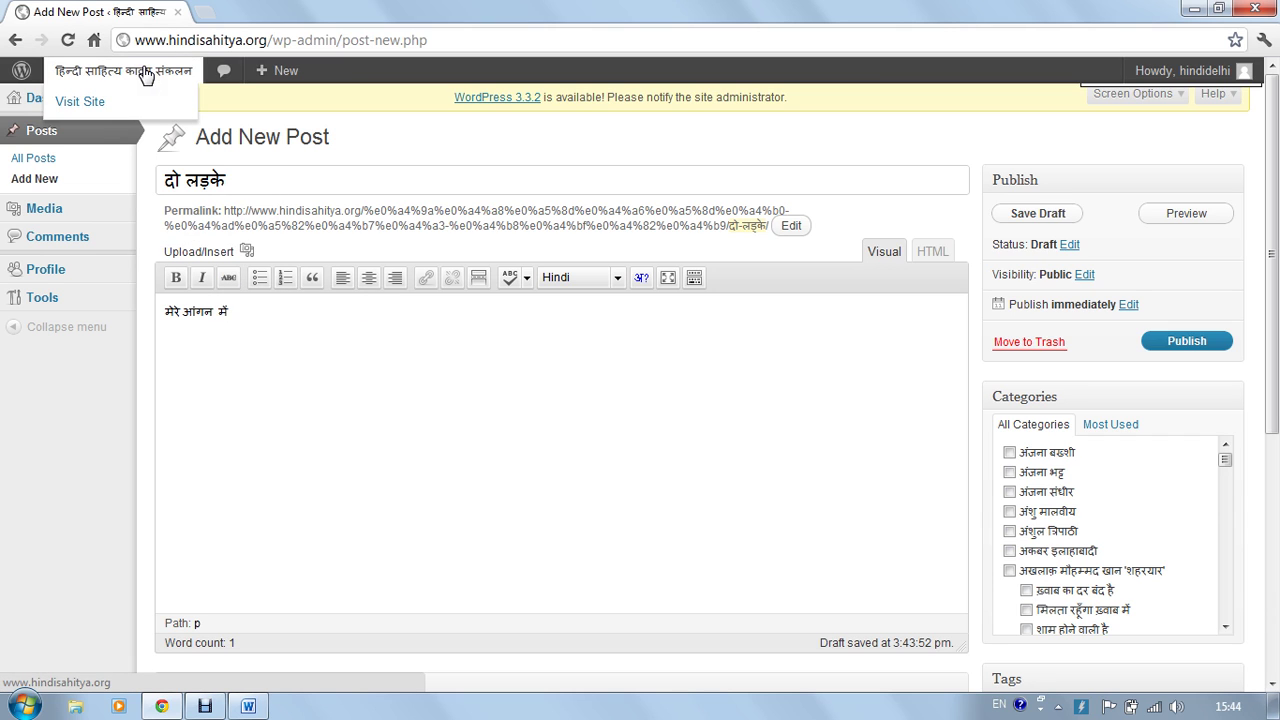
pyautogui.rightClick(94, 103)
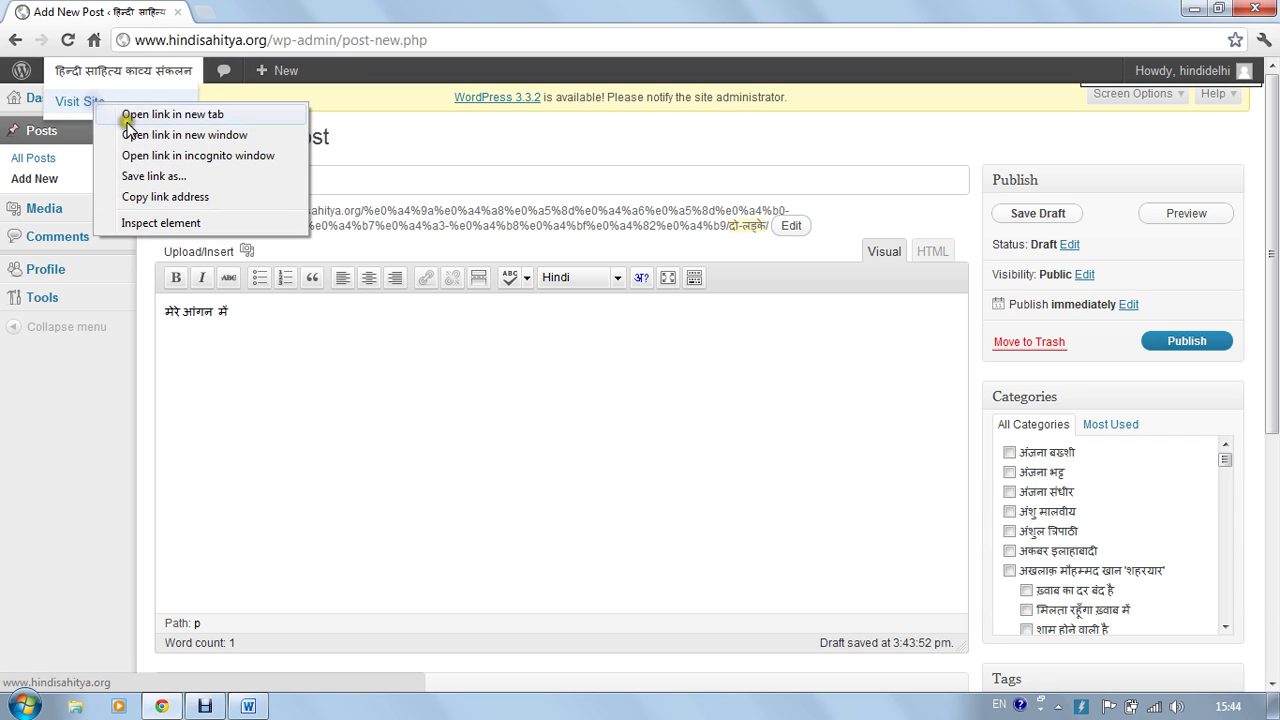
pyautogui.click(128, 117)
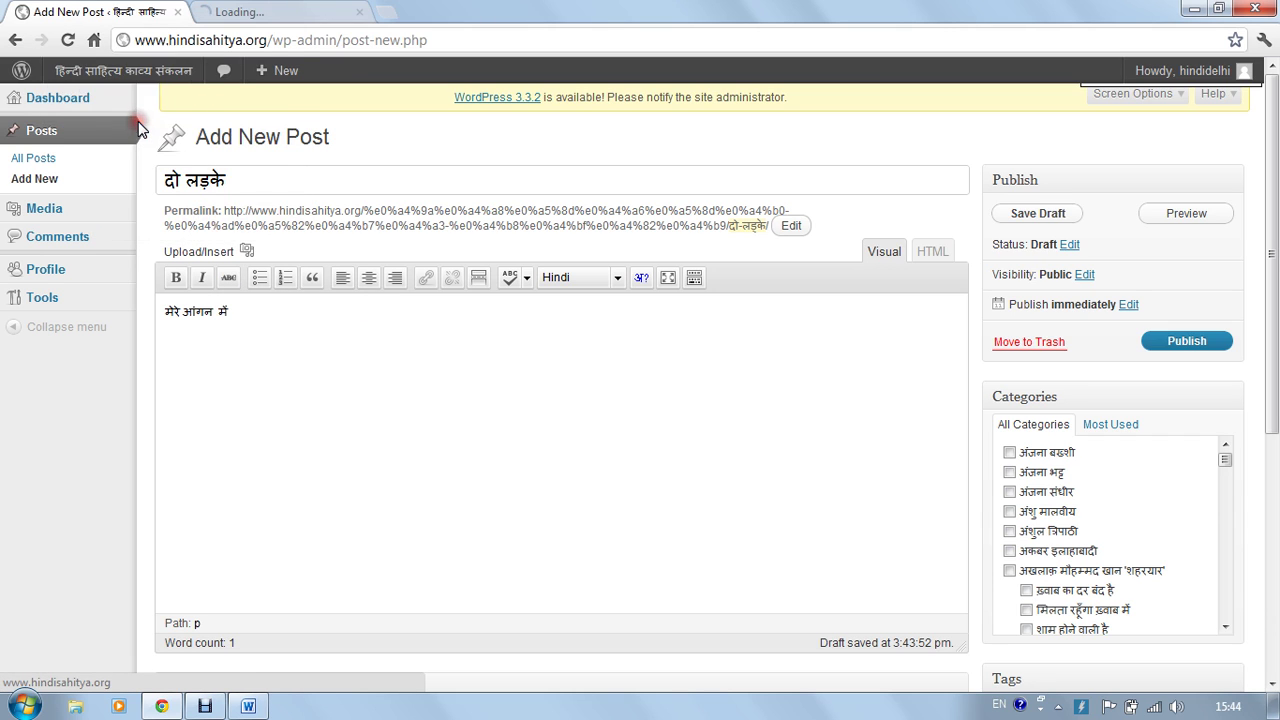
pyautogui.click(285, 20)
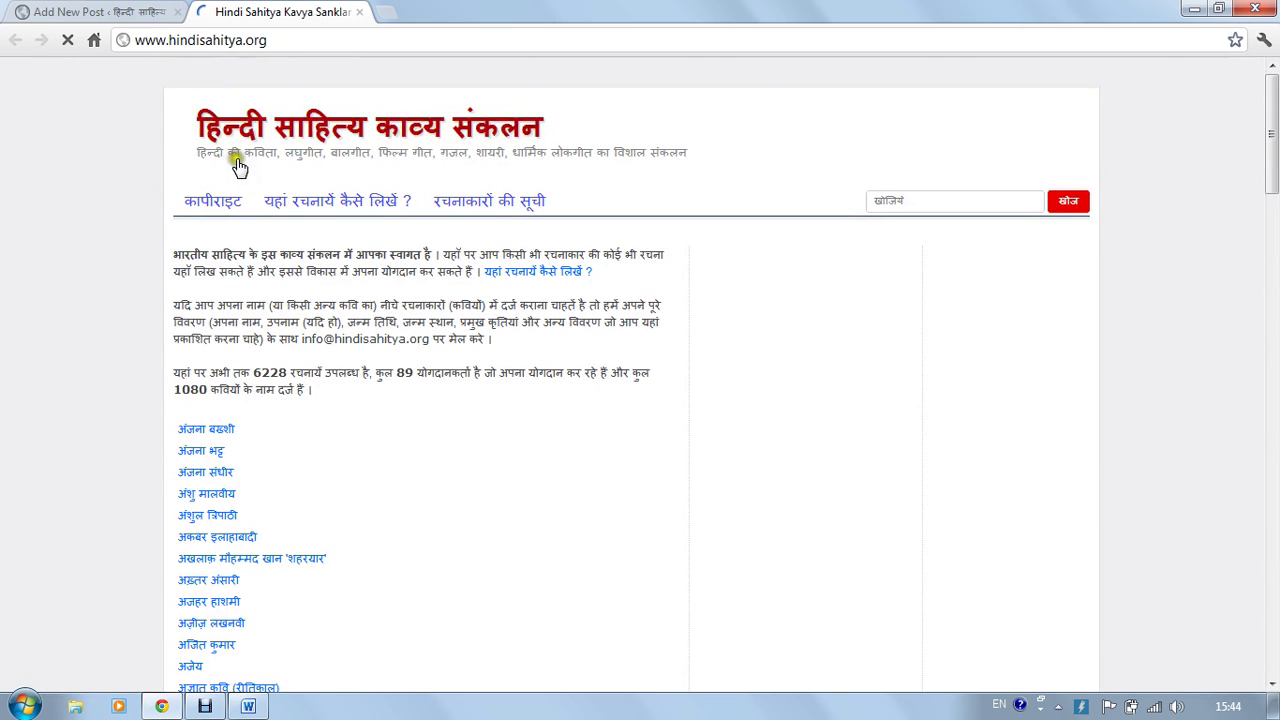
pyautogui.click(316, 204)
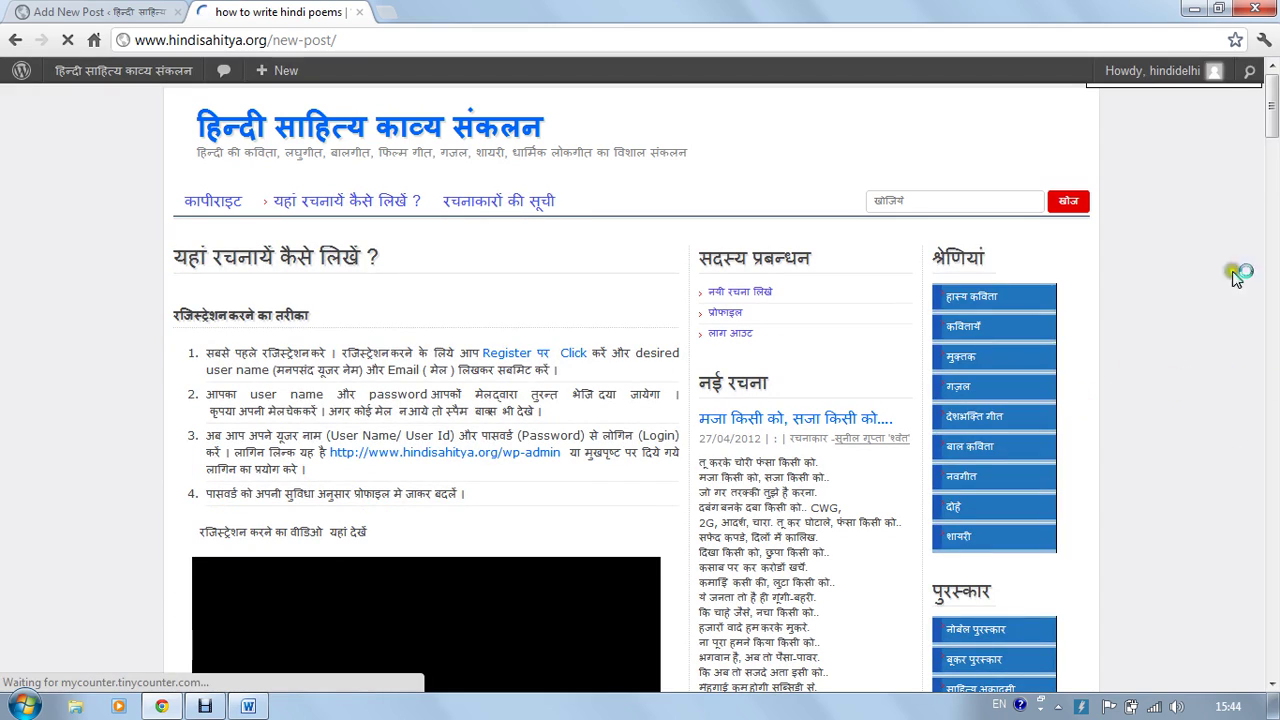
pyautogui.click(1274, 272)
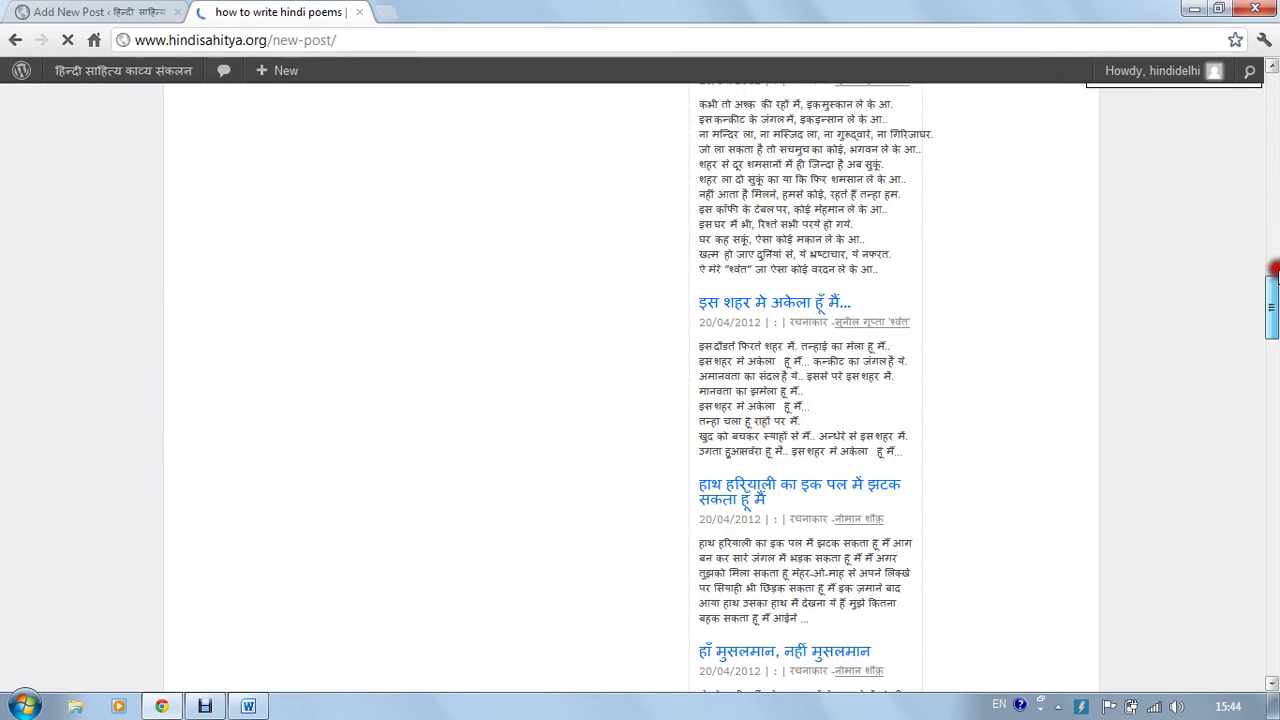
pyautogui.moveTo(1274, 272); pyautogui.dragTo(1273, 188)
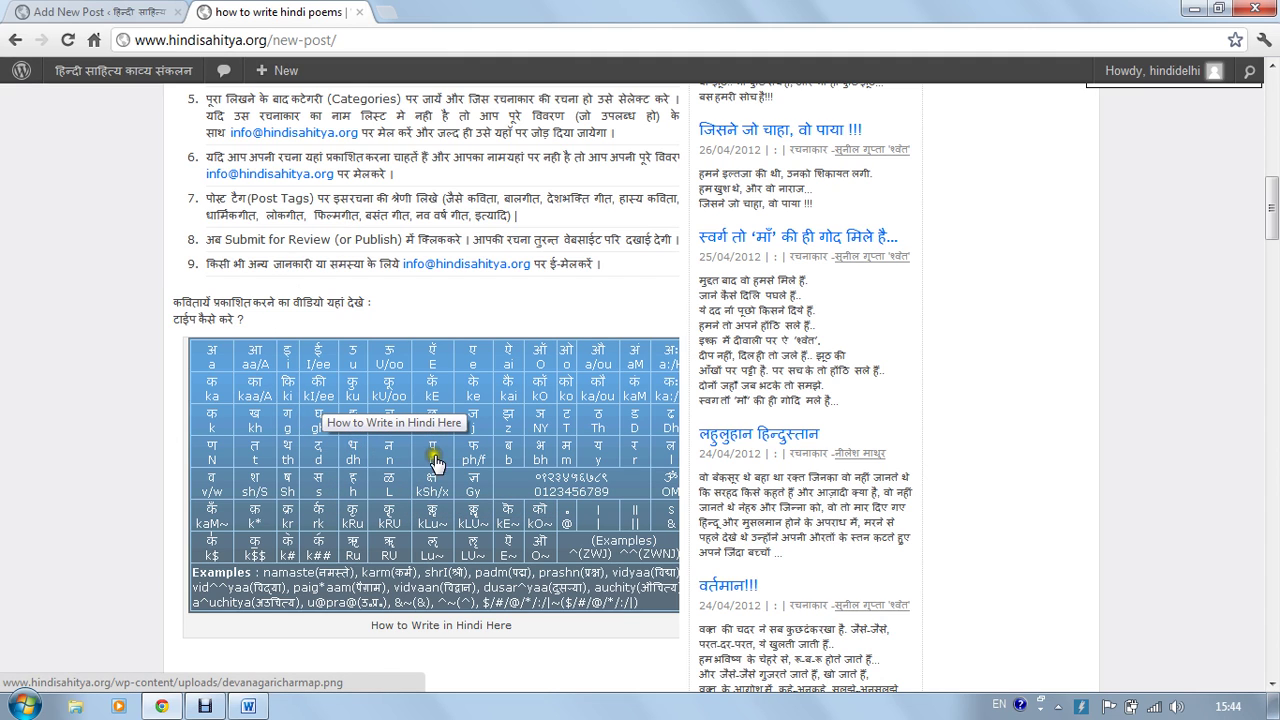
# Step: Replace the opening words in the post body with the full poem text below the heading, copied from the Word document
pyautogui.click(85, 14)
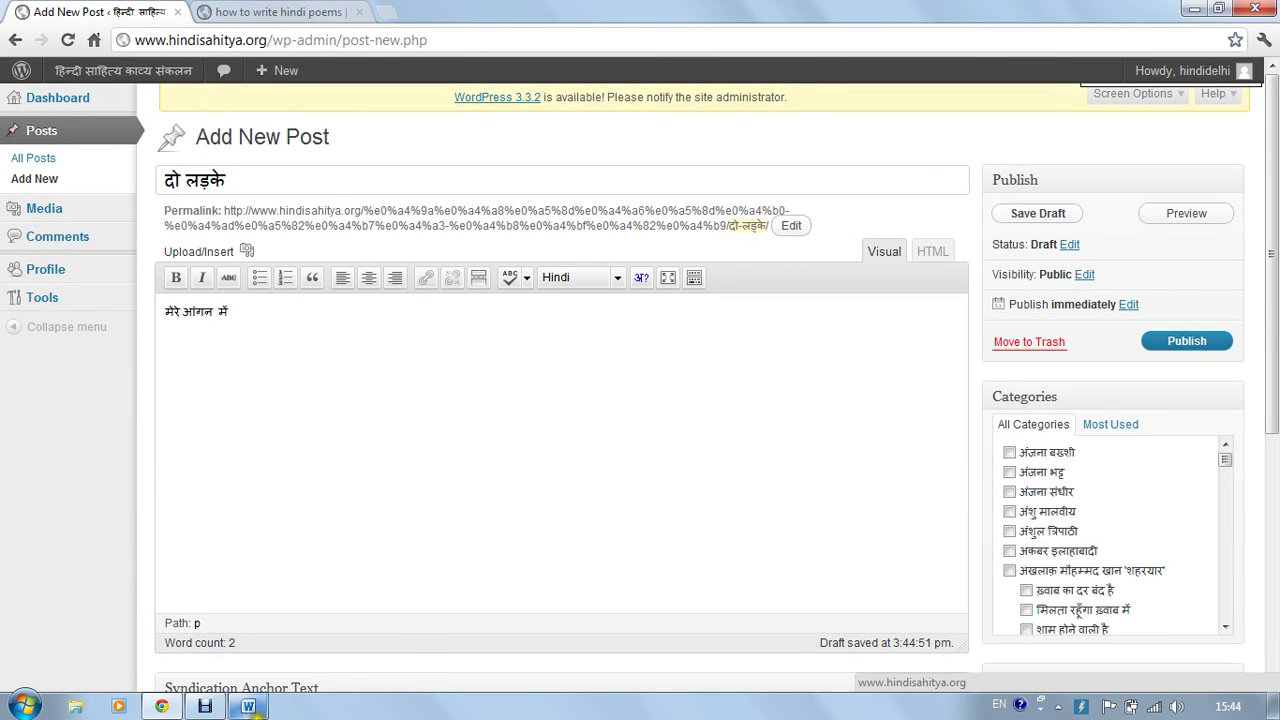
pyautogui.click(250, 706)
pyautogui.click(403, 323)
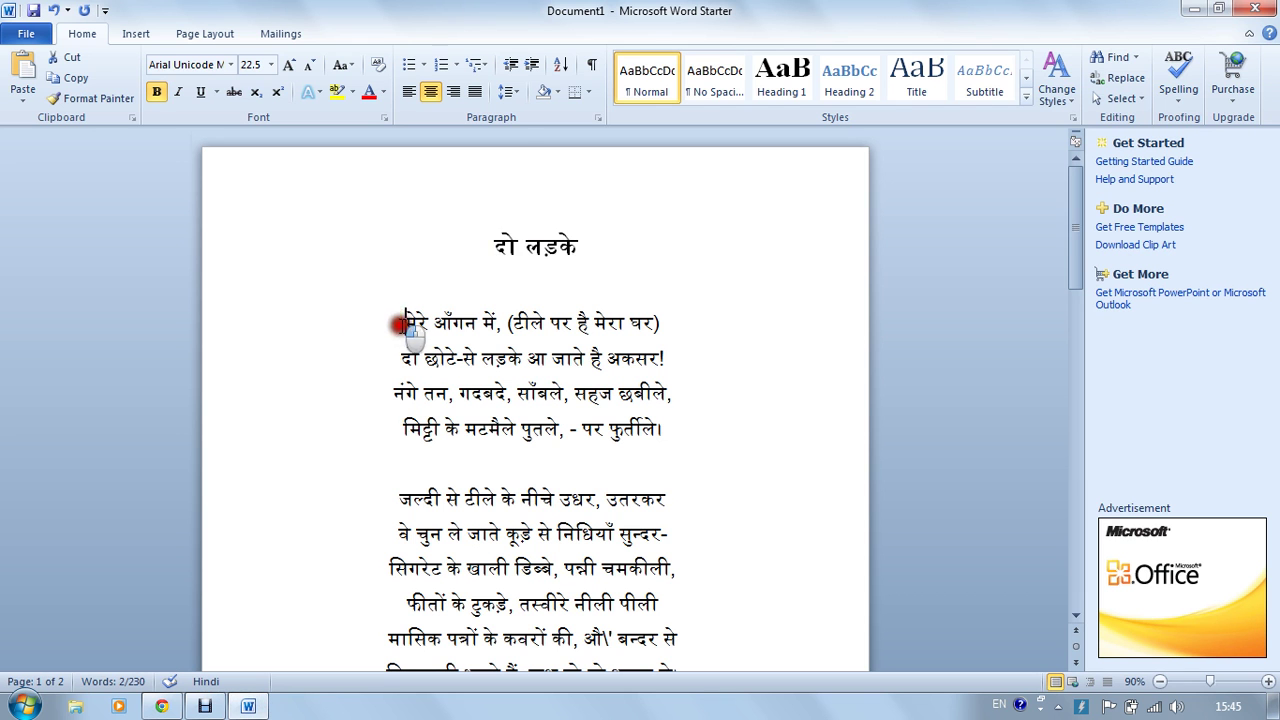
pyautogui.moveTo(405, 325)
pyautogui.mouseDown()
pyautogui.moveTo(486, 694)
pyautogui.moveTo(662, 482)
pyautogui.moveTo(651, 686)
pyautogui.moveTo(720, 511)
pyautogui.moveTo(702, 487)
pyautogui.moveTo(683, 487)
pyautogui.mouseUp()
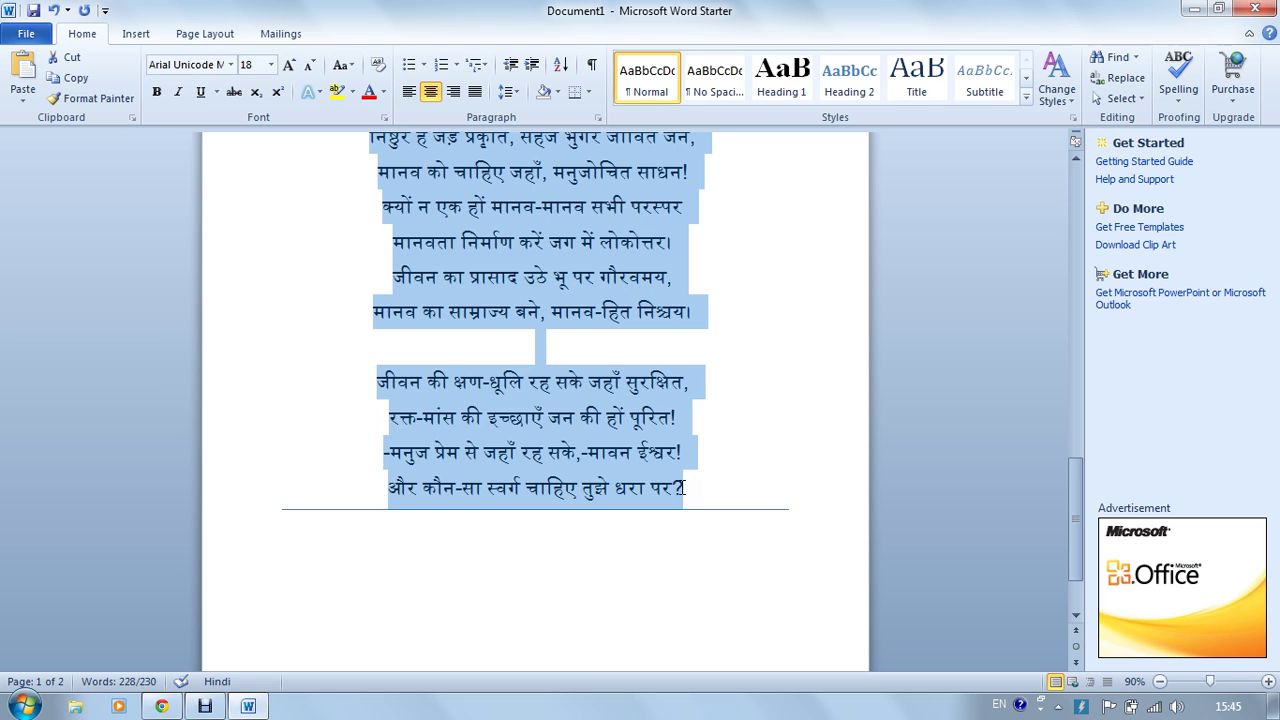
pyautogui.click(161, 706)
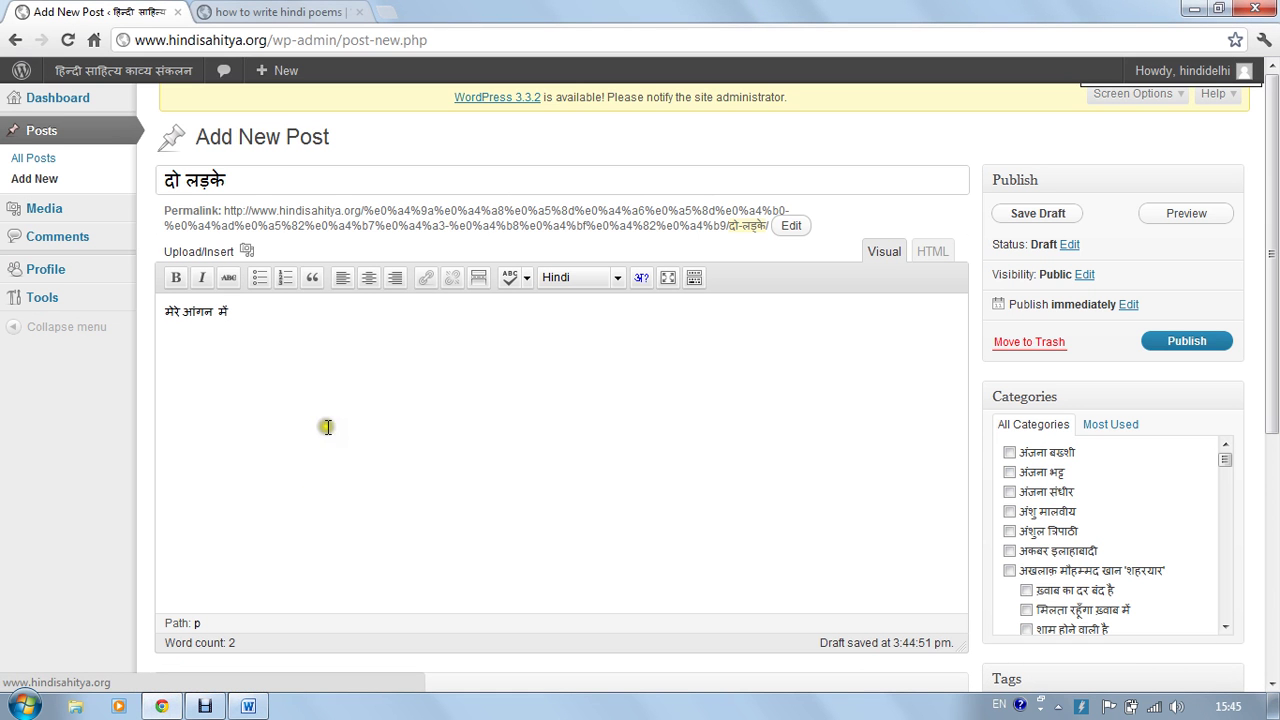
pyautogui.moveTo(164, 311); pyautogui.dragTo(290, 329)
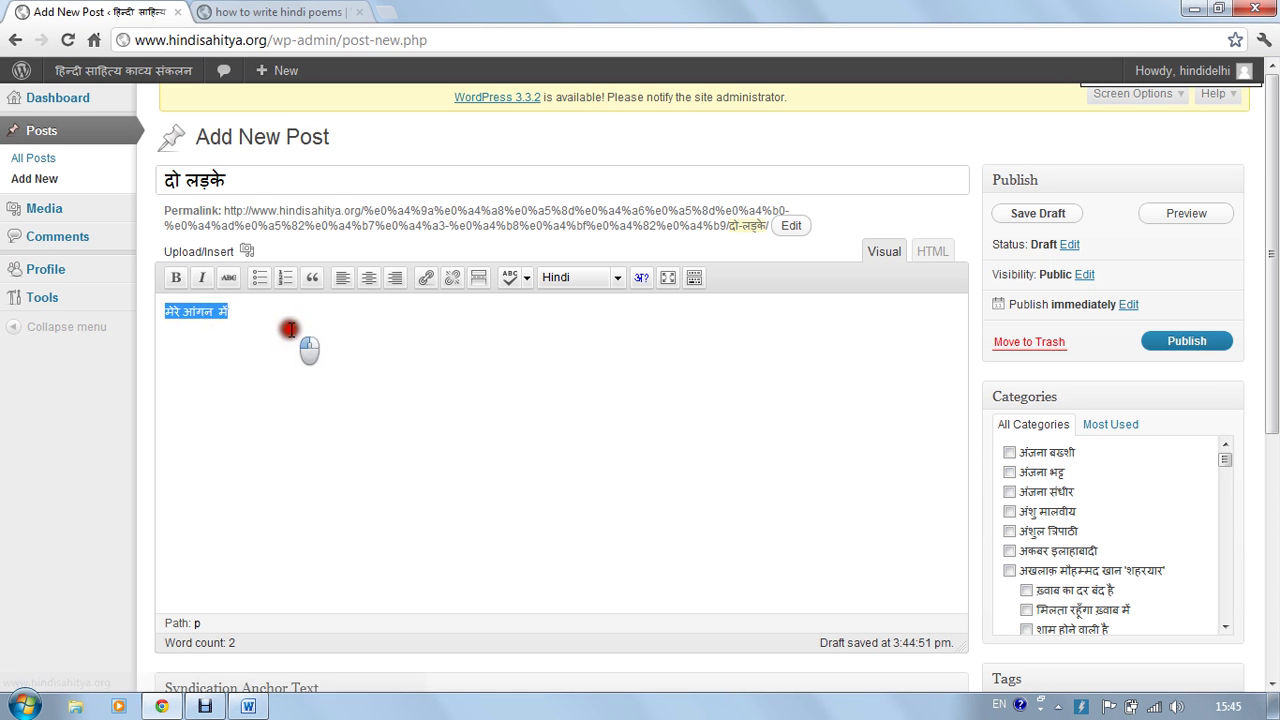
pyautogui.hotkey('ctrl', 'v')
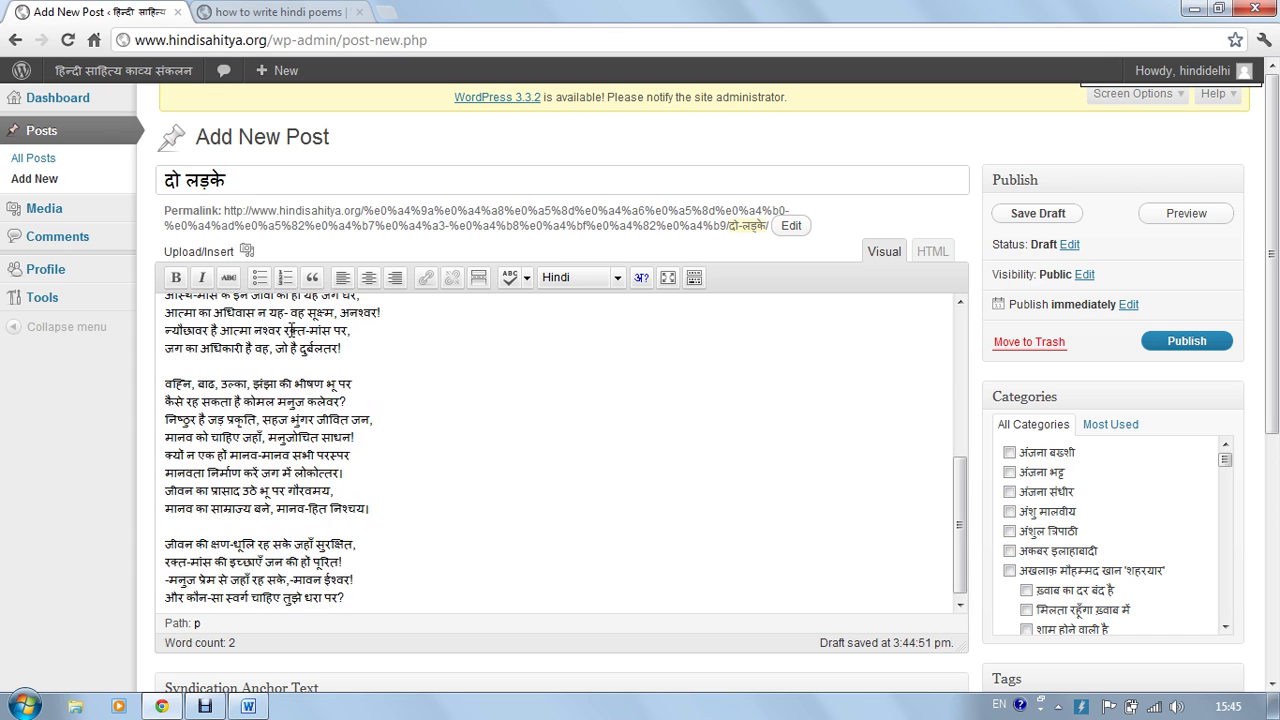
pyautogui.moveTo(957, 558); pyautogui.dragTo(960, 568)
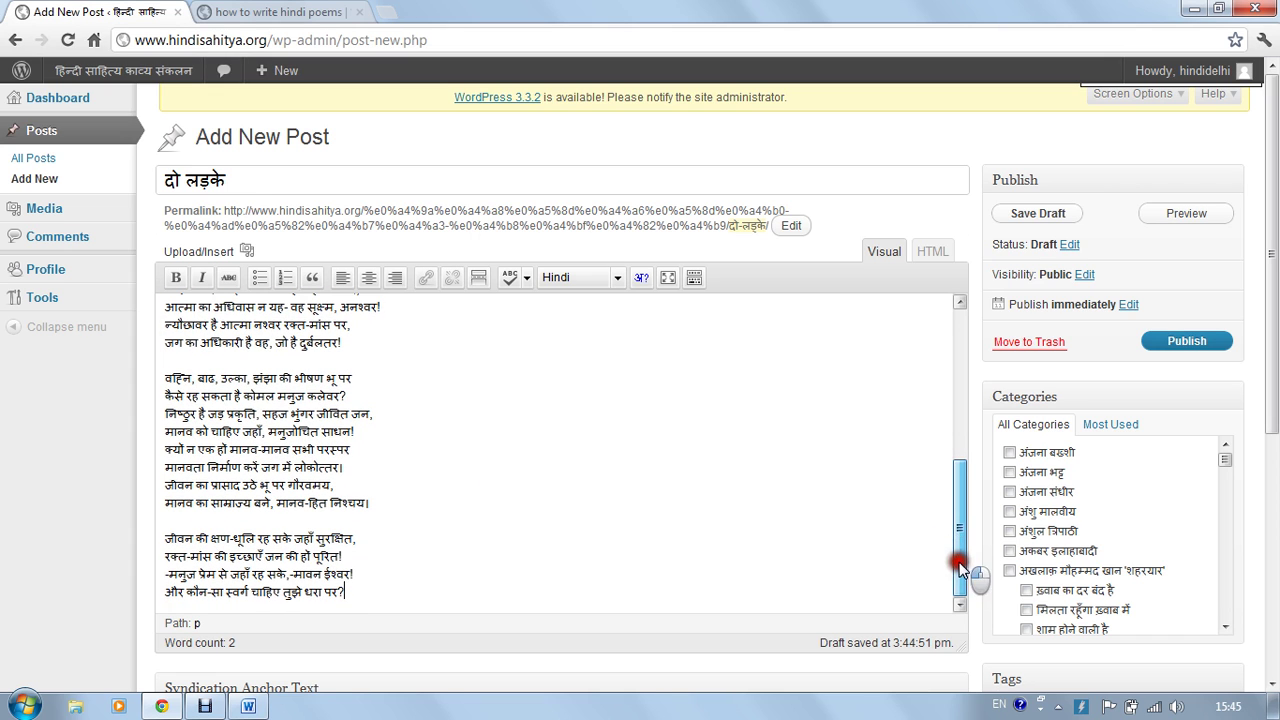
# Step: Assign the post to the poet category सुमित्रा नंदन पंत
pyautogui.moveTo(1275, 311); pyautogui.dragTo(1276, 385)
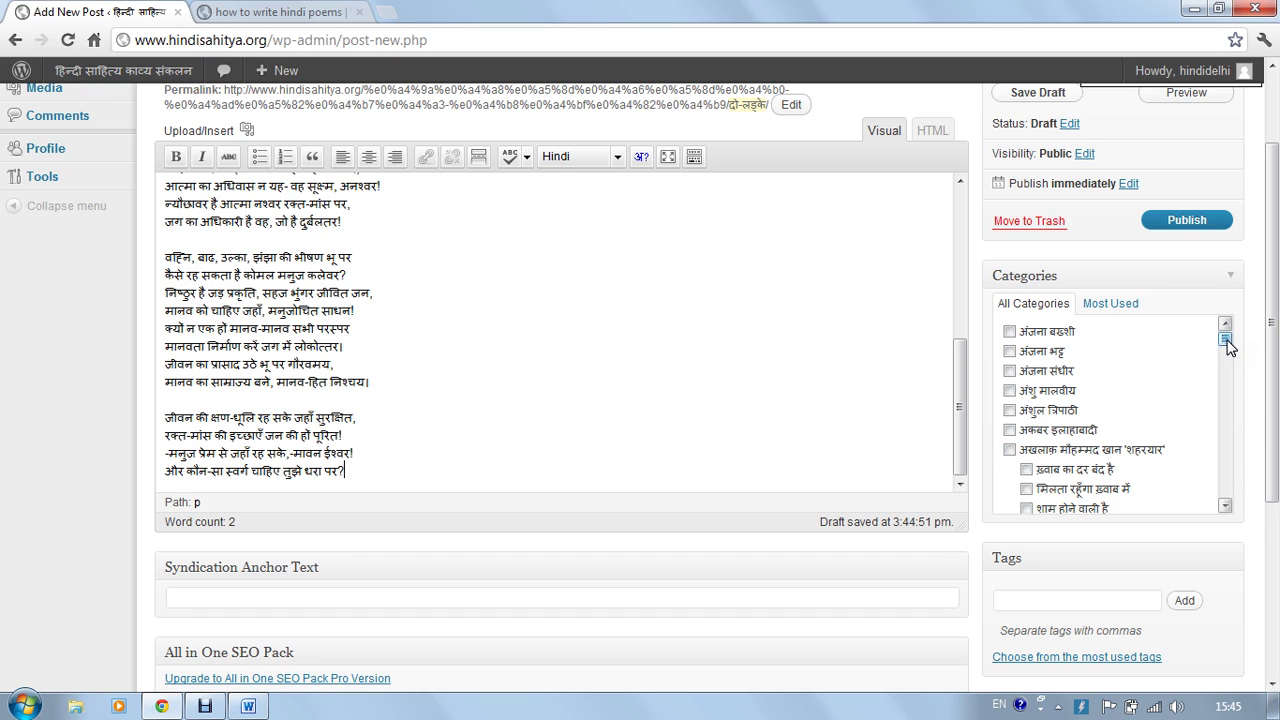
pyautogui.moveTo(1227, 345); pyautogui.dragTo(1208, 495)
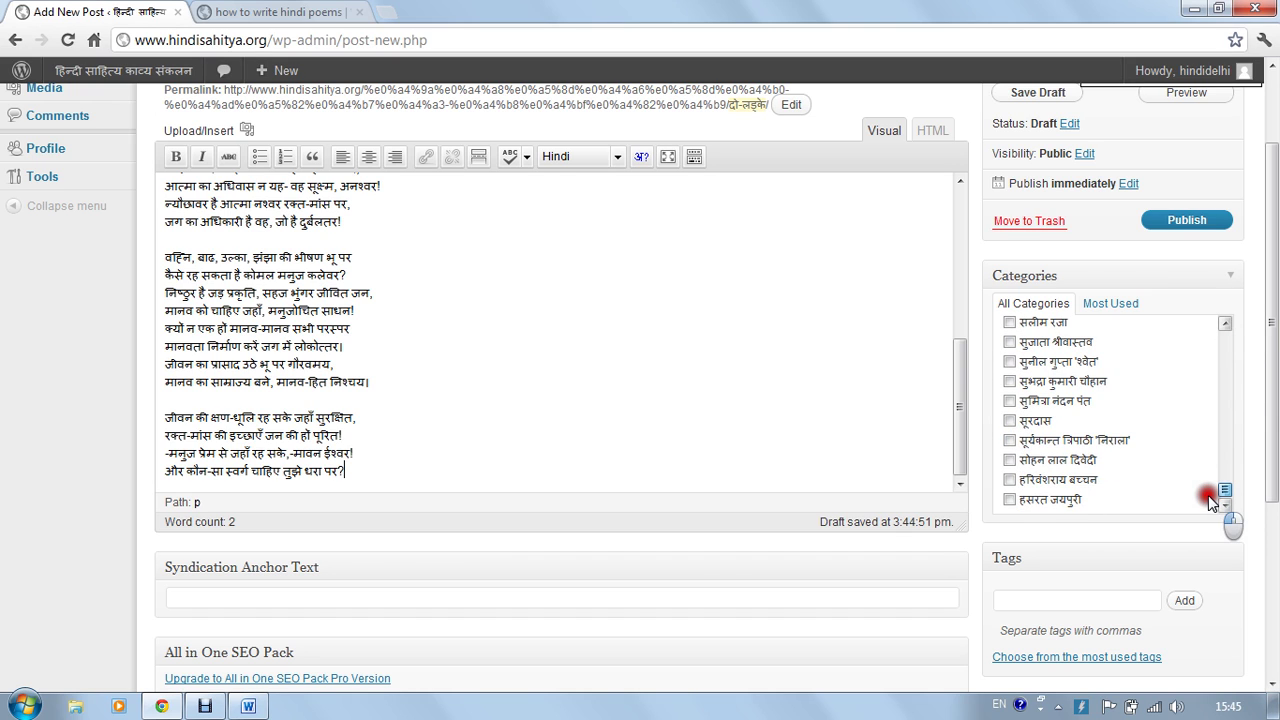
pyautogui.click(1009, 401)
# Step: Add the tag कविता to the post from the most used tags
pyautogui.moveTo(1276, 292); pyautogui.dragTo(1276, 430)
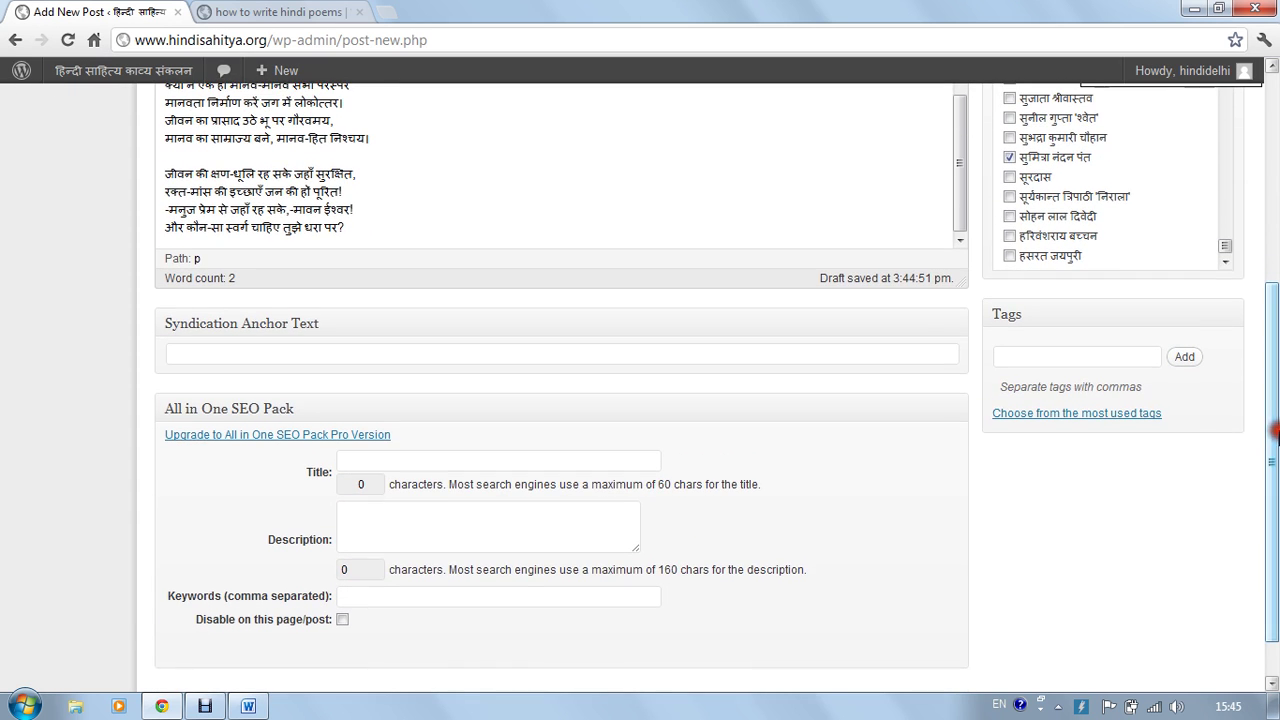
pyautogui.click(1027, 359)
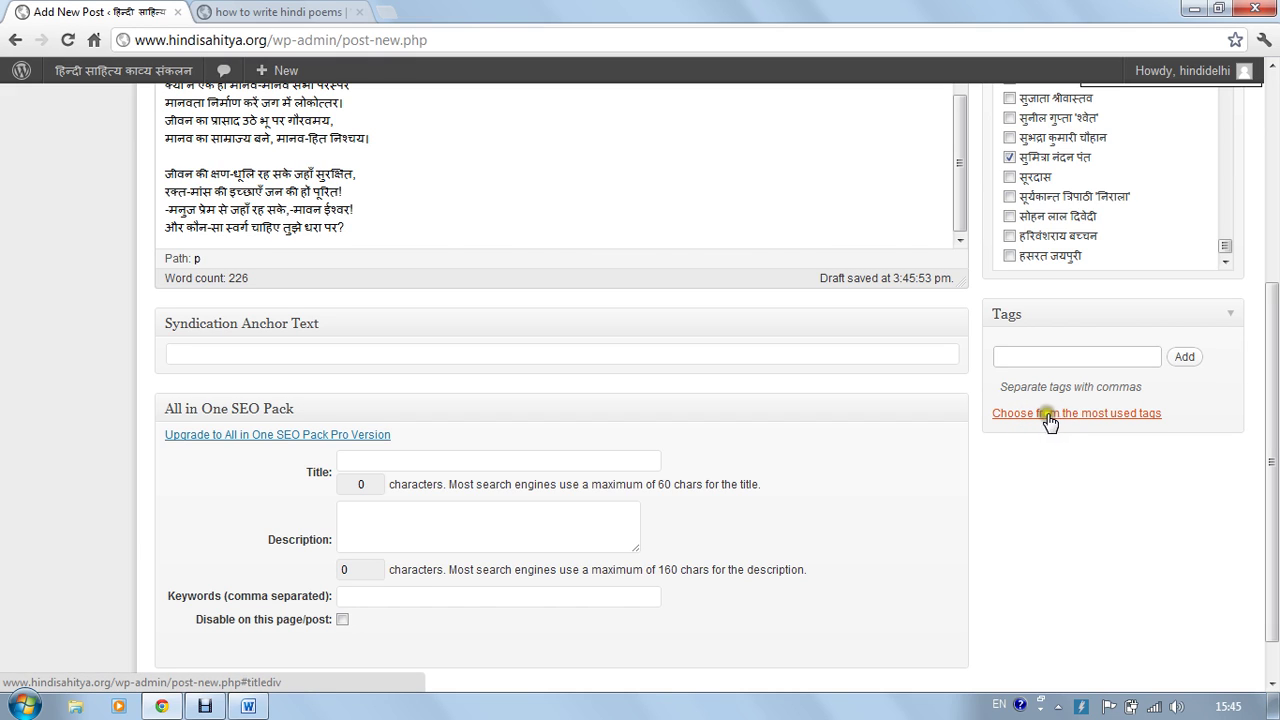
pyautogui.click(1080, 418)
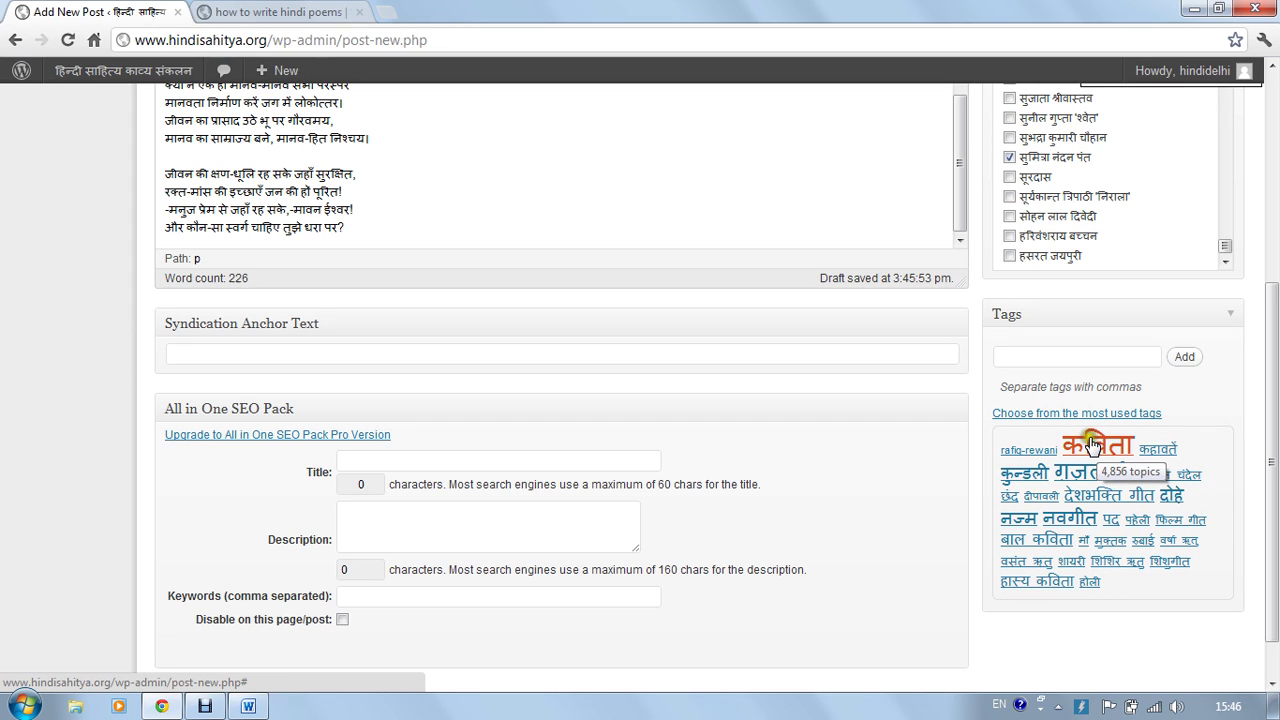
pyautogui.click(1093, 444)
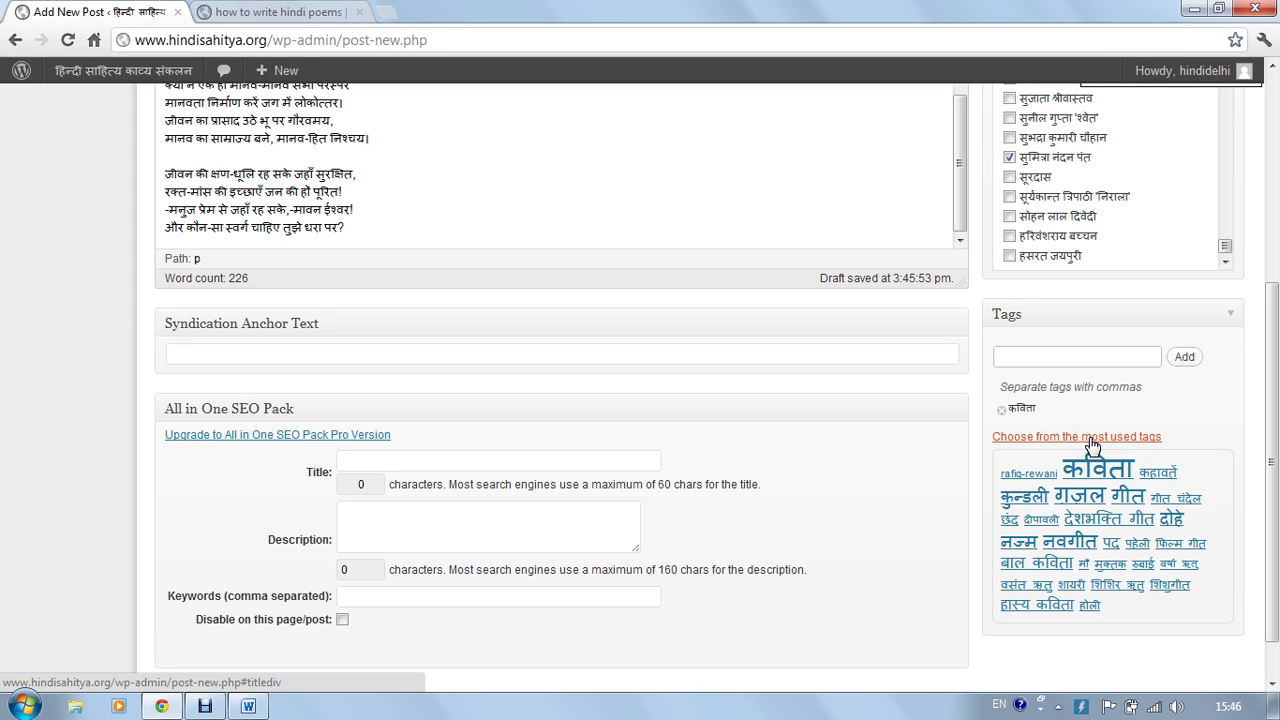
pyautogui.click(1040, 365)
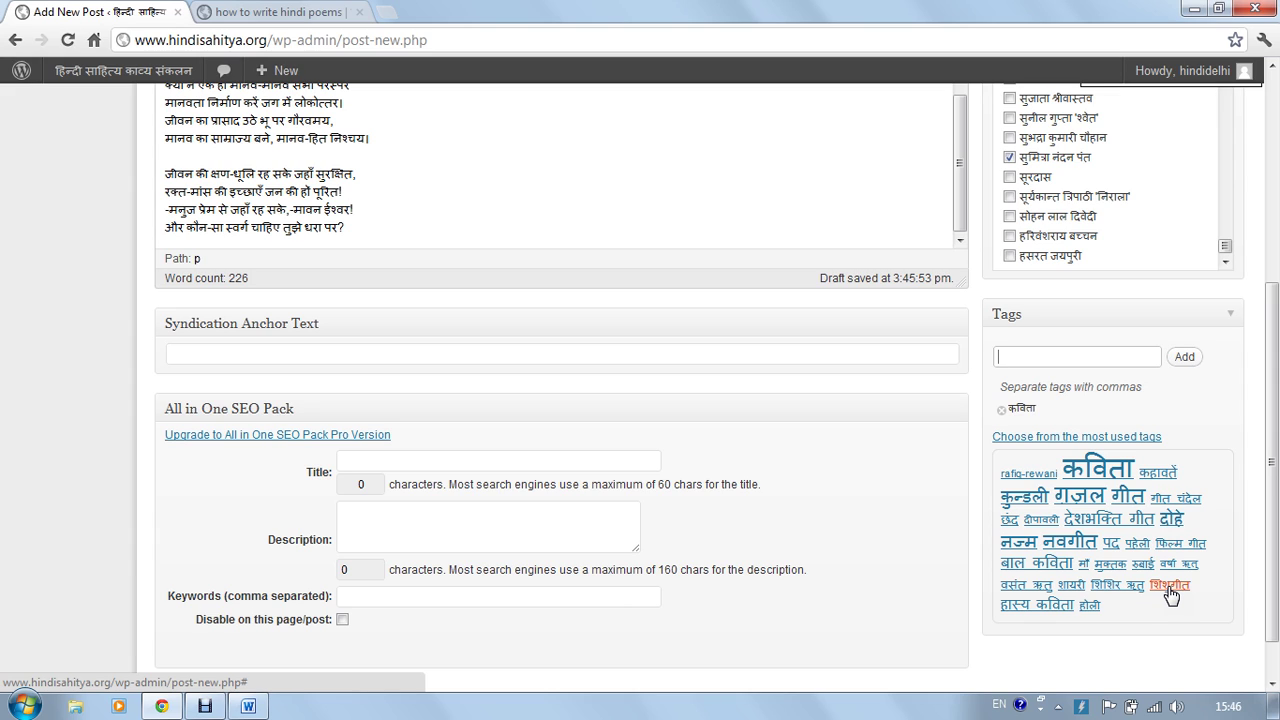
pyautogui.click(1004, 357)
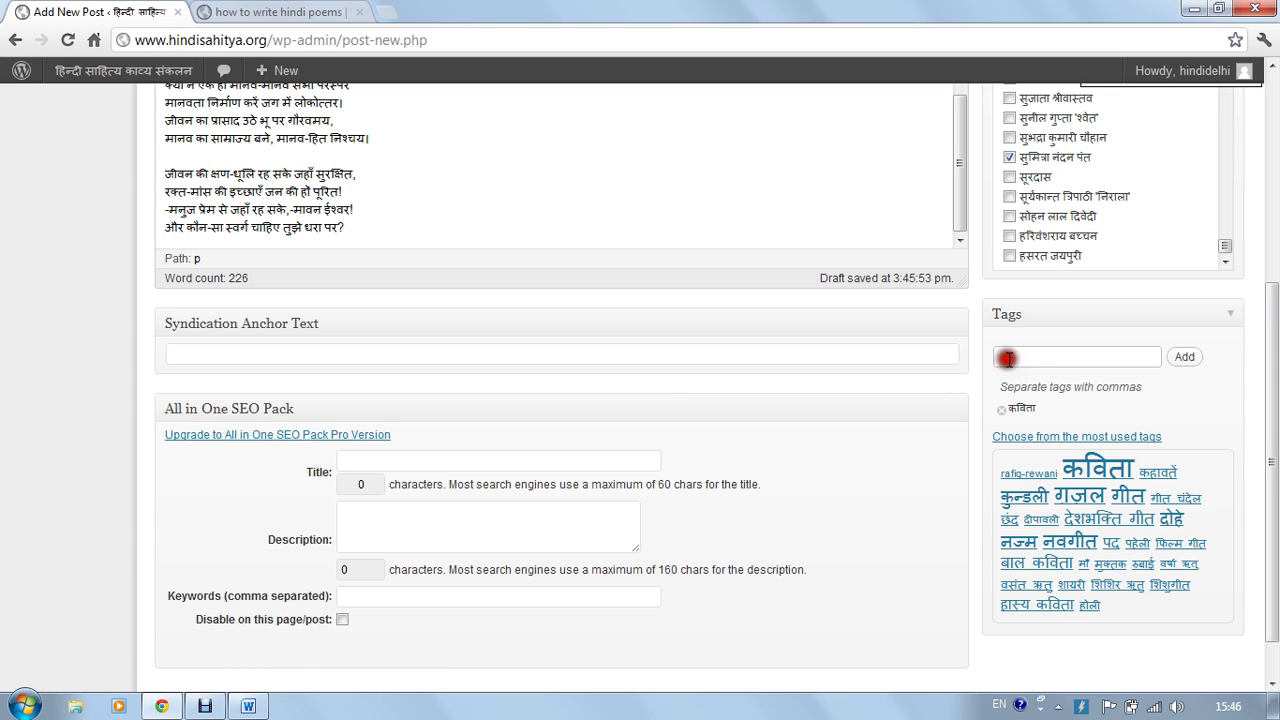
pyautogui.click(1063, 360)
pyautogui.click(1180, 359)
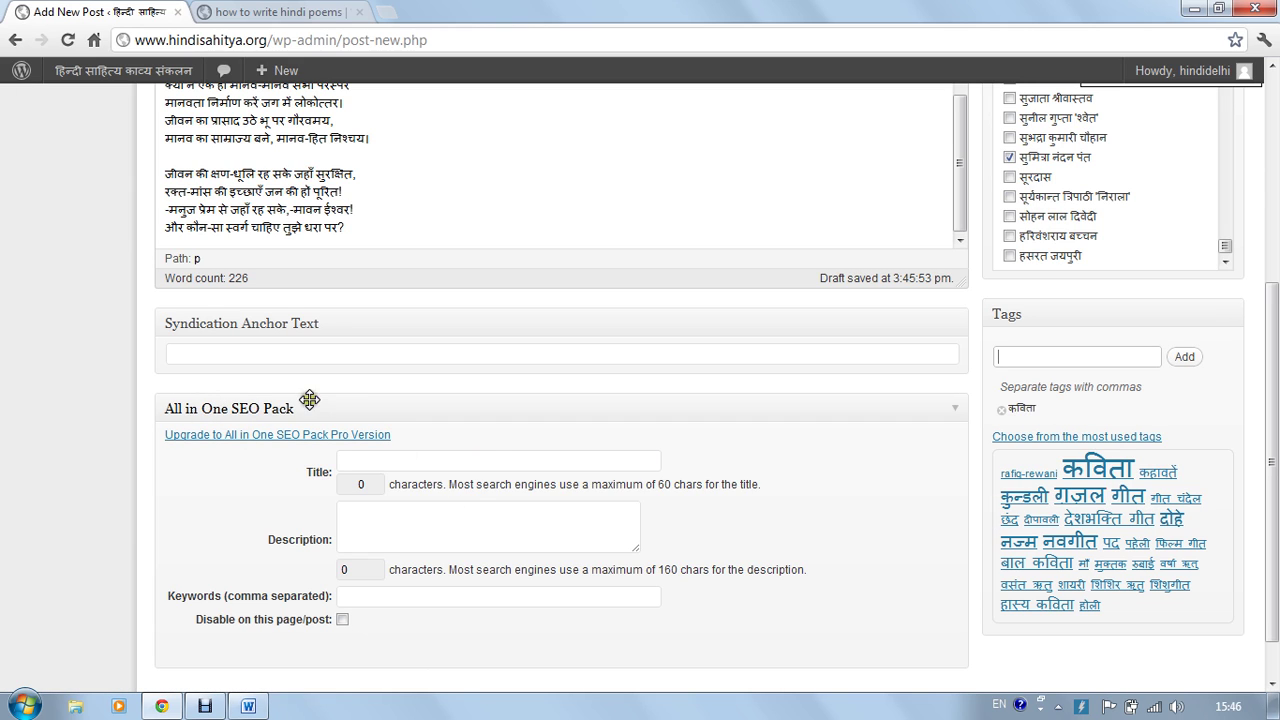
# Step: Enter do ladake as the All in One SEO Pack title, closing the developer tools if they open
pyautogui.click(387, 458)
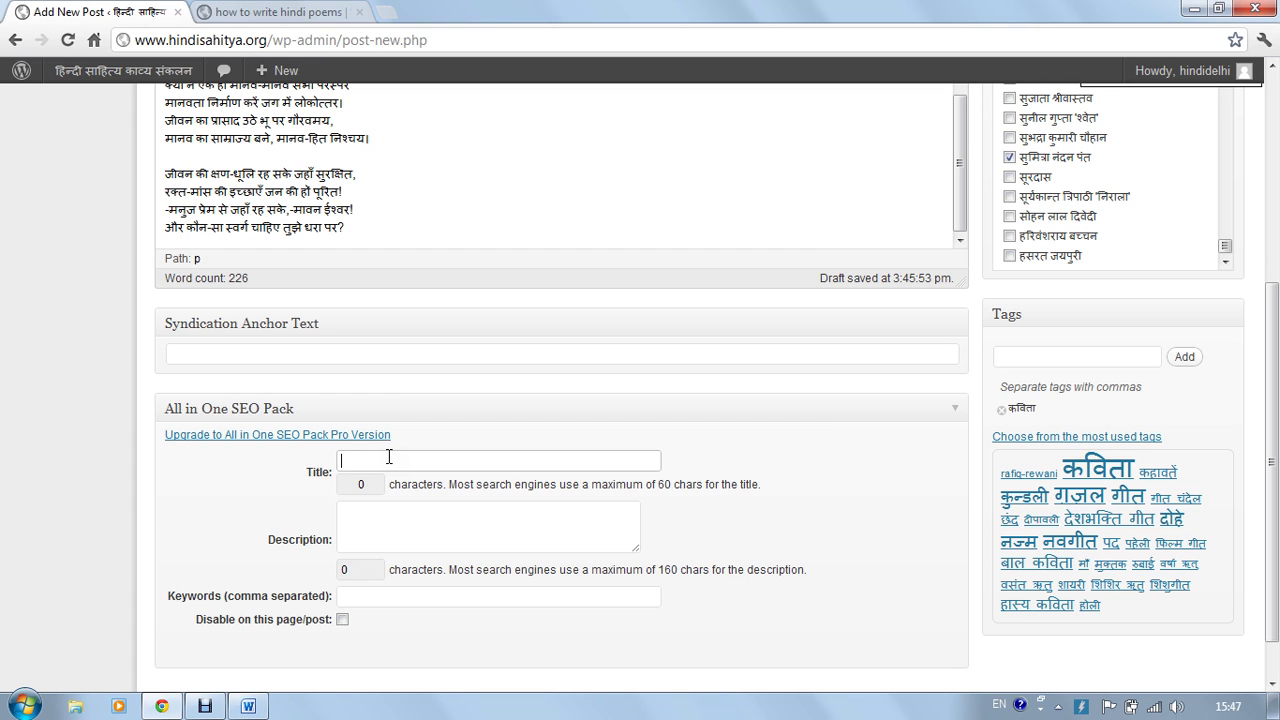
pyautogui.press('F12')
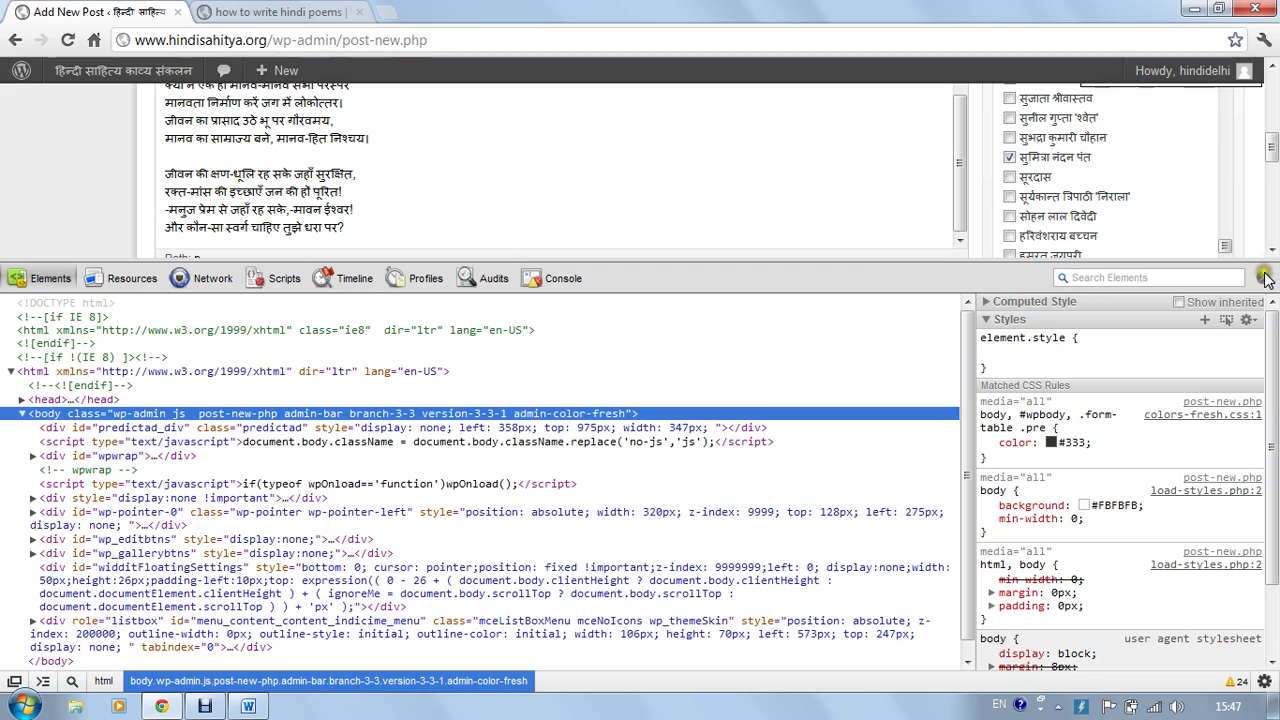
pyautogui.click(1263, 277)
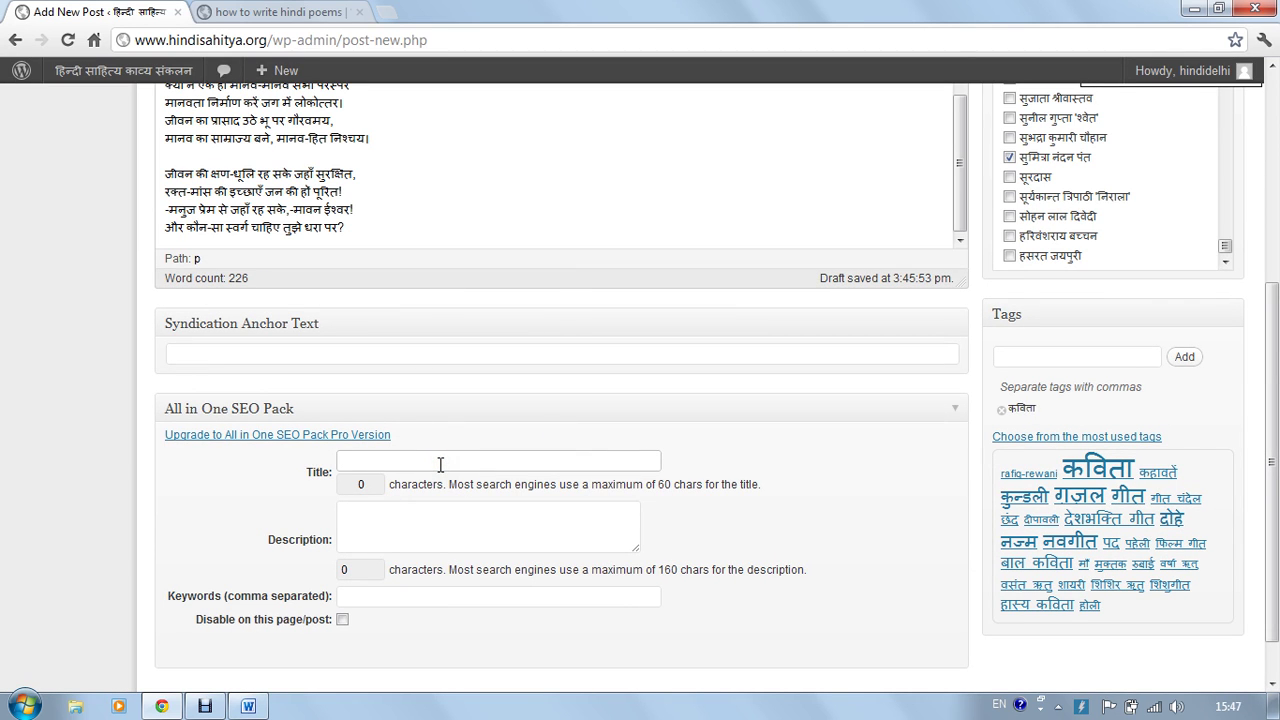
pyautogui.write('do ladake')
# Step: Write the SEO description "this poem was written by Mahakavi Sumitra Nanadan Pant"
pyautogui.click(381, 533)
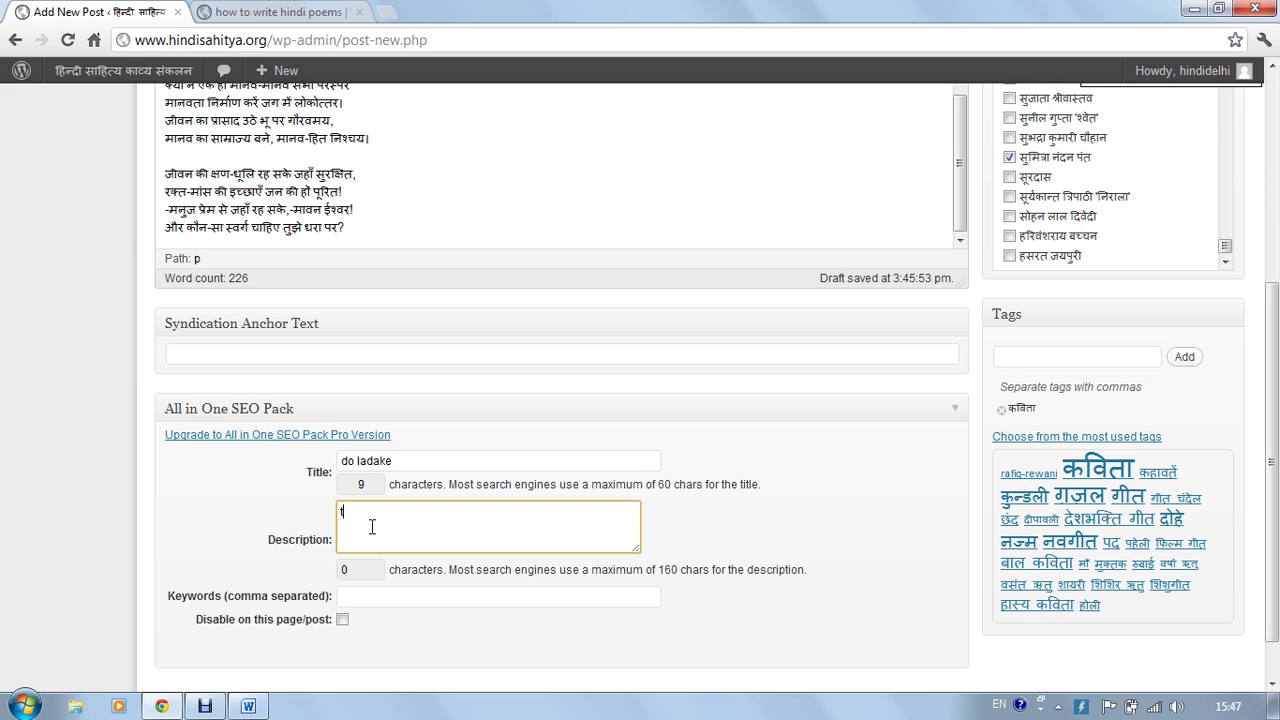
pyautogui.write('his peom')
pyautogui.press('BackSpace')
pyautogui.press('BackSpace')
pyautogui.press('BackSpace')
pyautogui.write('oem was written by Mahakavi ')
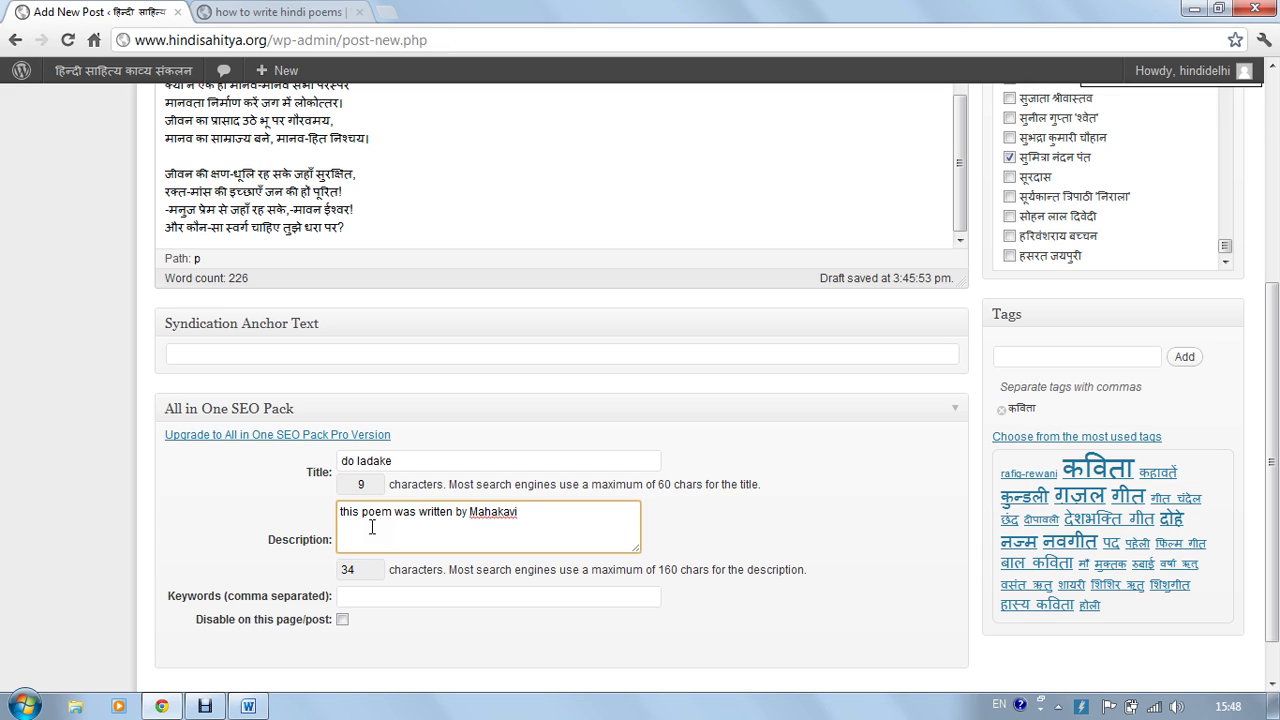
pyautogui.write('Sumitra Nanadan Pant')
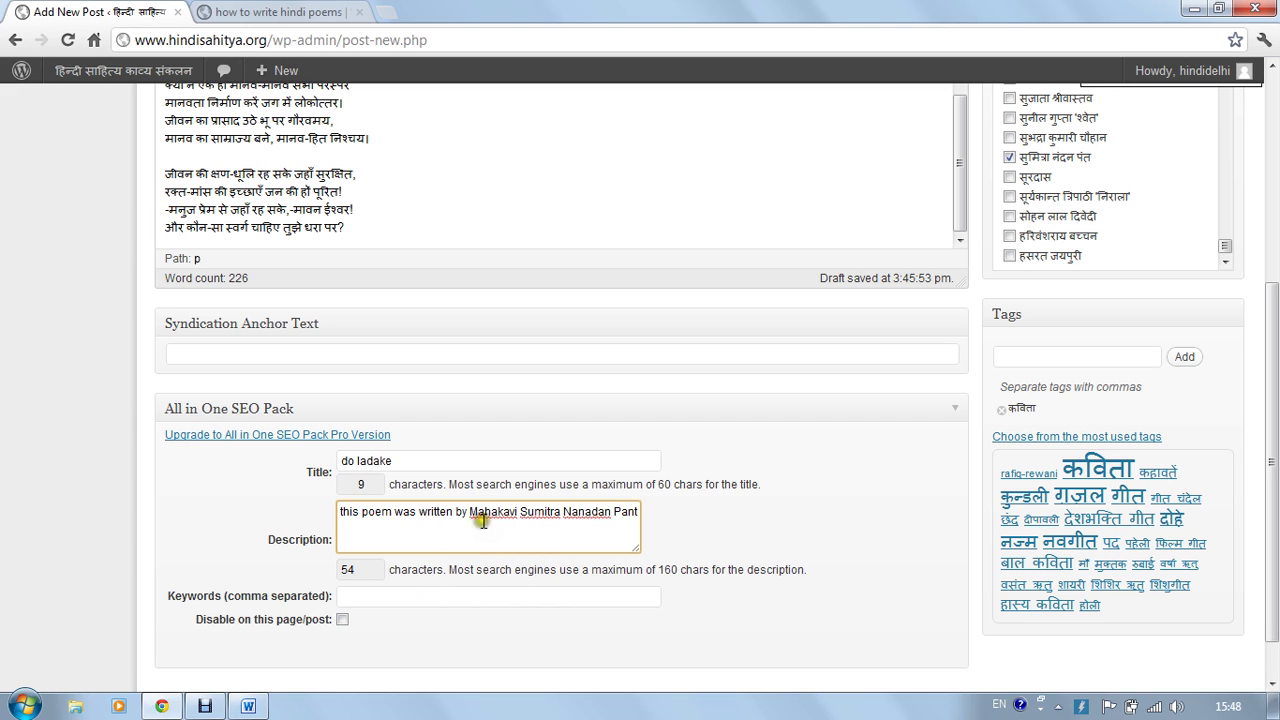
# Step: Fill the SEO keywords with do ladake, Sumitra Nanadan Pant, The poem, hindi poet, copying the poet's name from the description
pyautogui.click(410, 598)
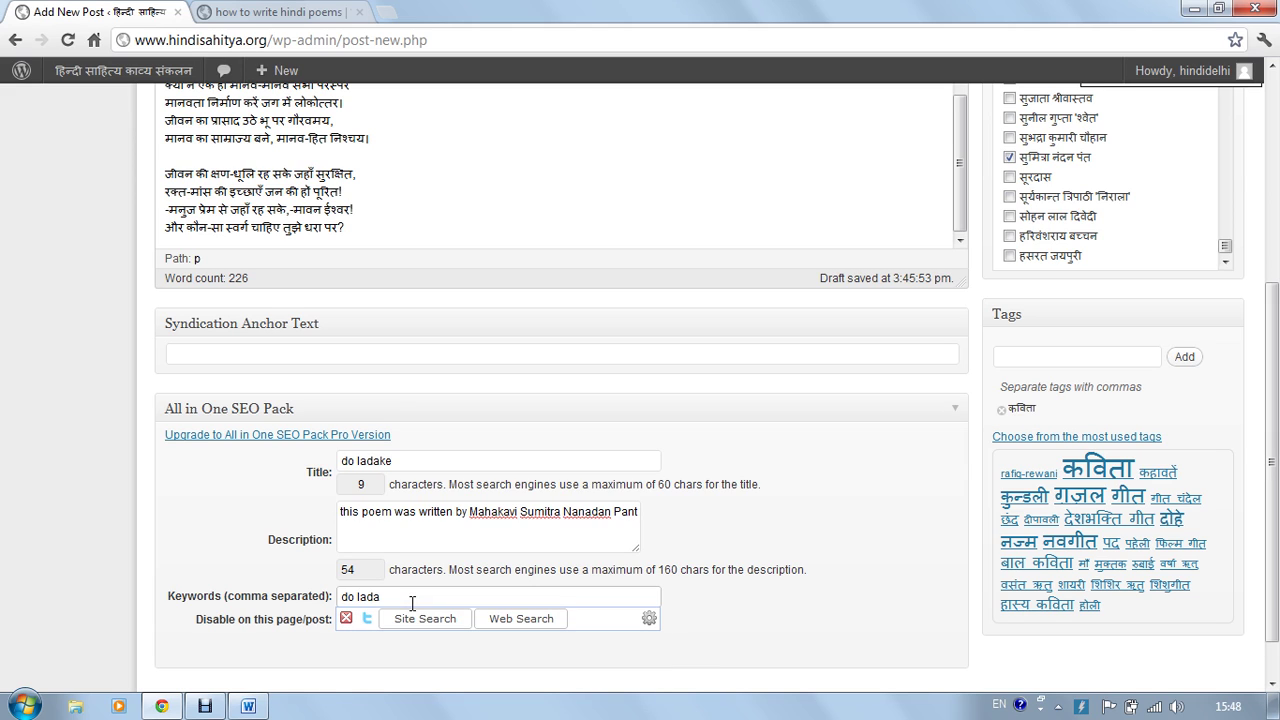
pyautogui.write('ke,')
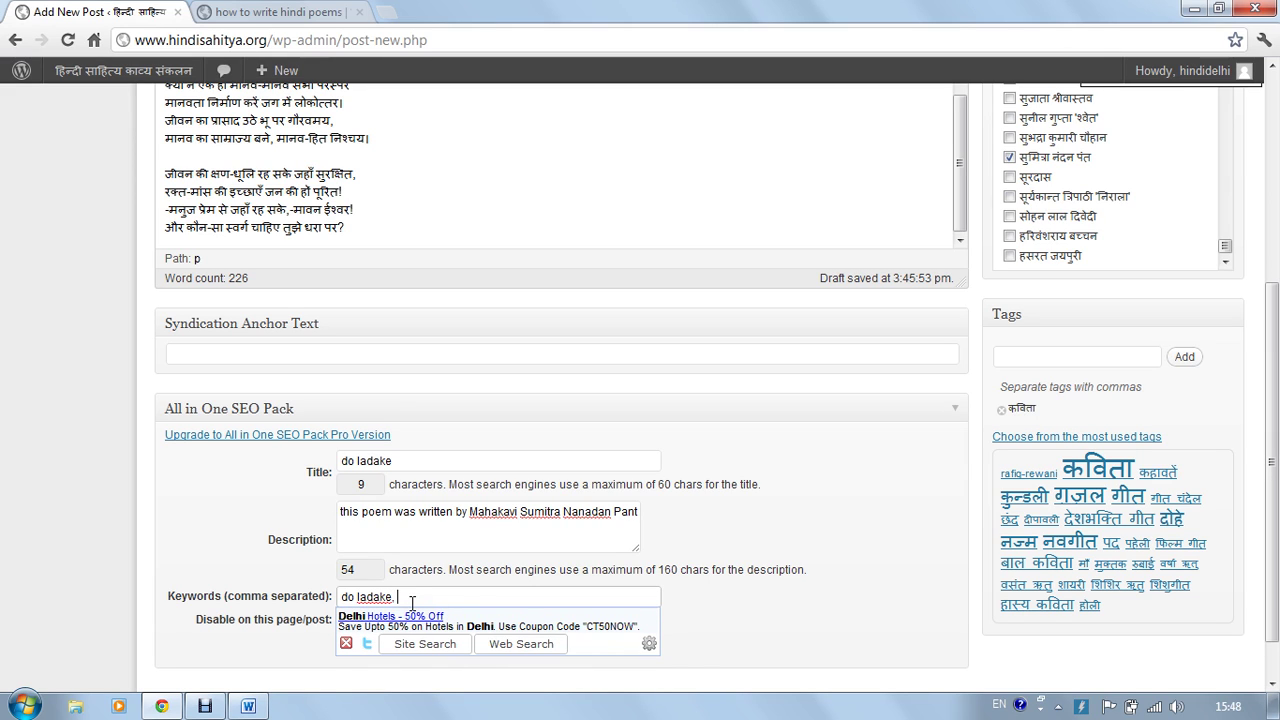
pyautogui.click(525, 510)
pyautogui.moveTo(525, 510); pyautogui.dragTo(640, 513)
pyautogui.hotkey('ctrl', 'c')
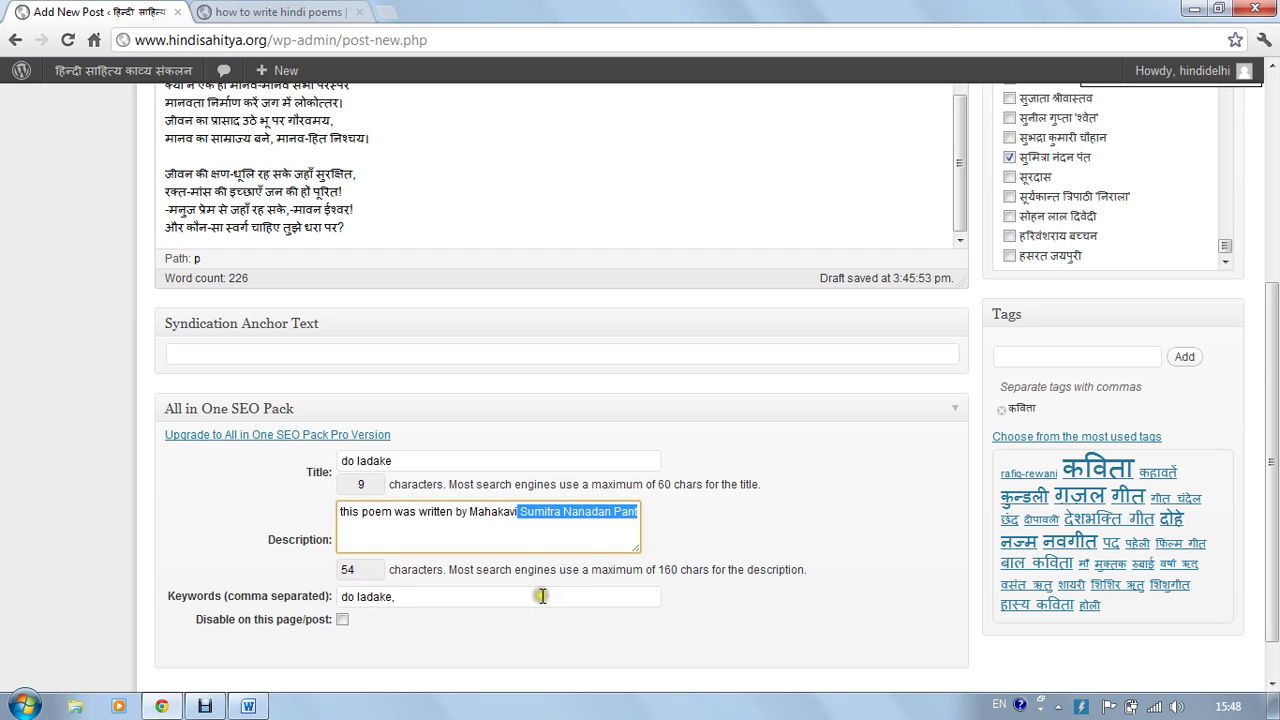
pyautogui.click(541, 597)
pyautogui.hotkey('ctrl', 'v')
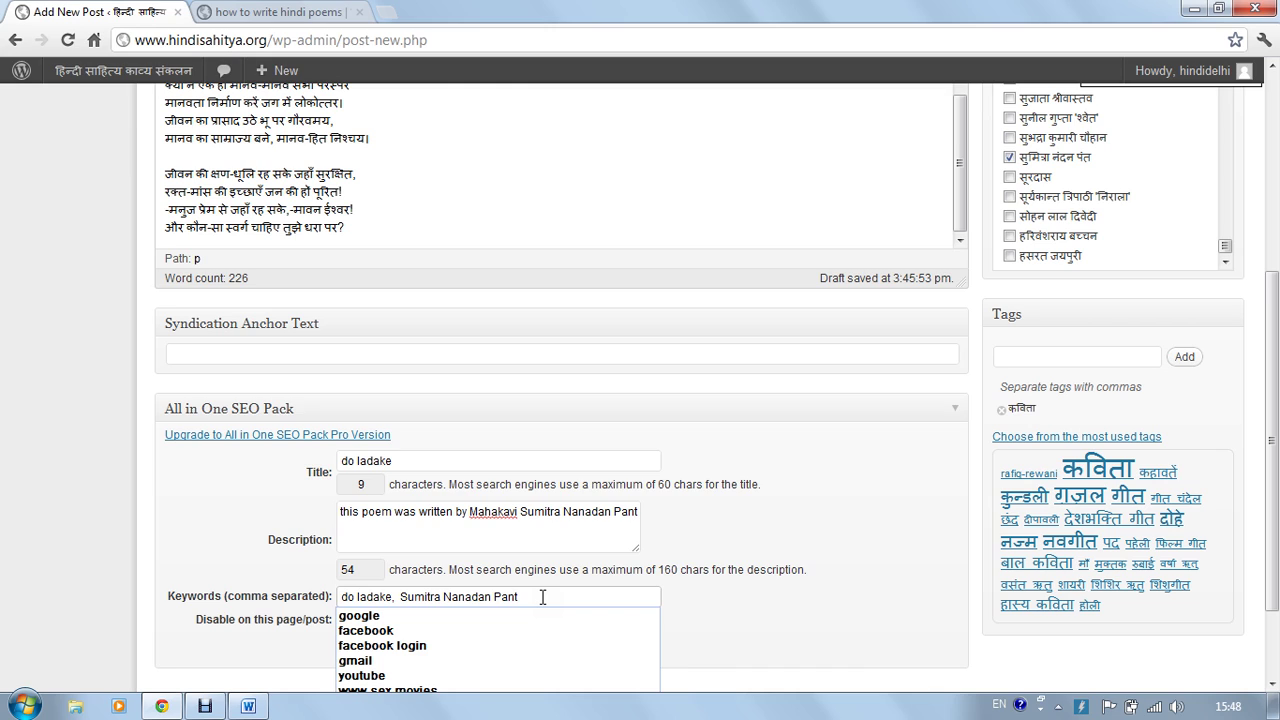
pyautogui.write(', The poem')
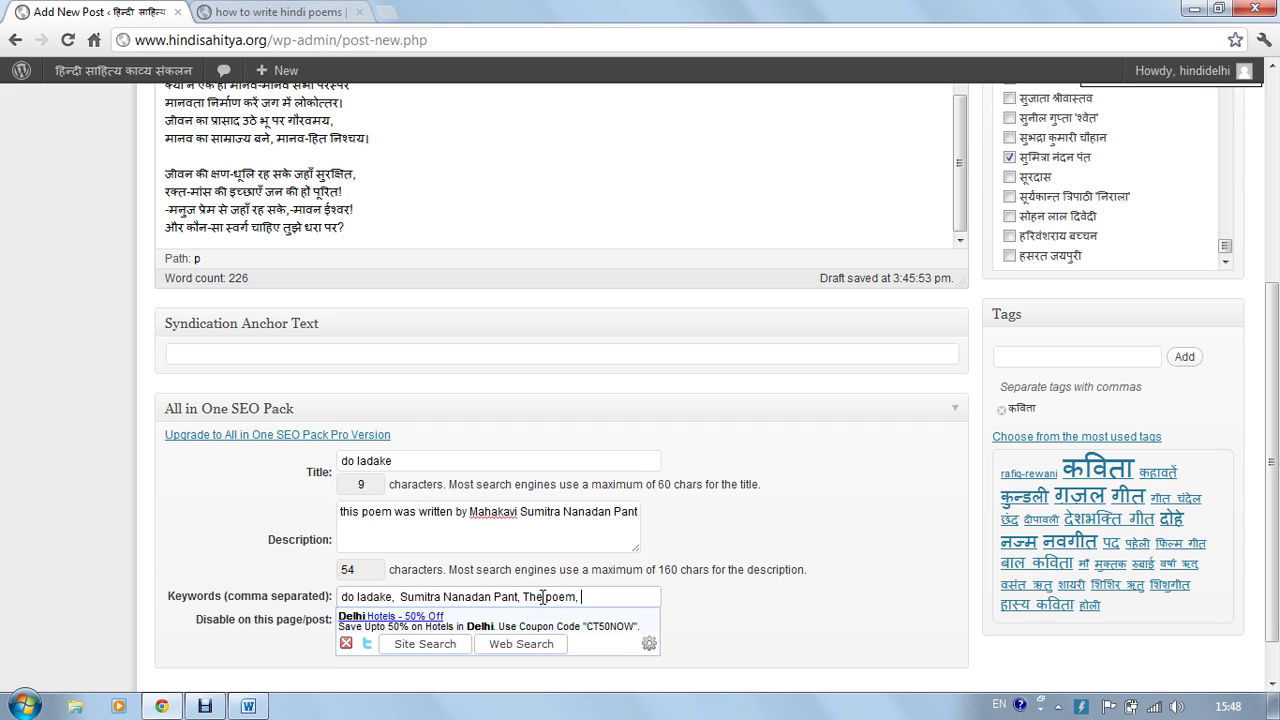
pyautogui.write(', hindi poet')
pyautogui.click(341, 598)
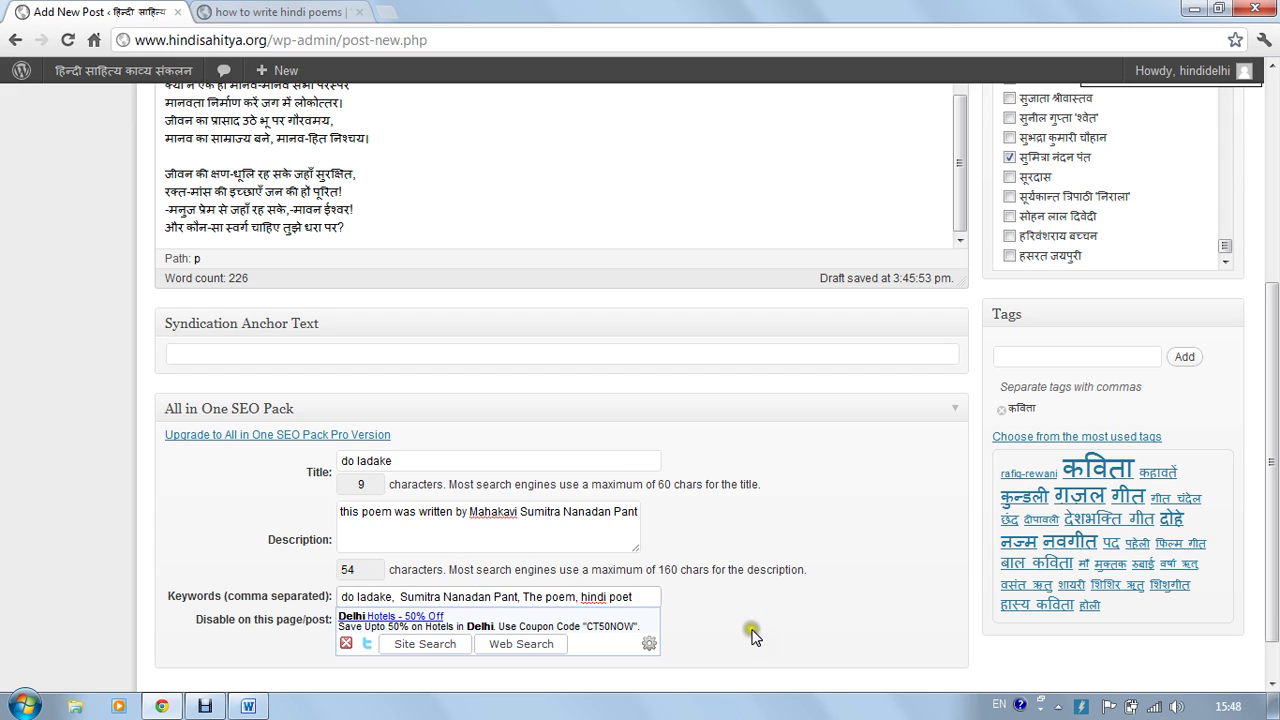
# Step: Dismiss the advertisement overlay below the SEO keywords and publish the post दो लड़के
pyautogui.click(346, 643)
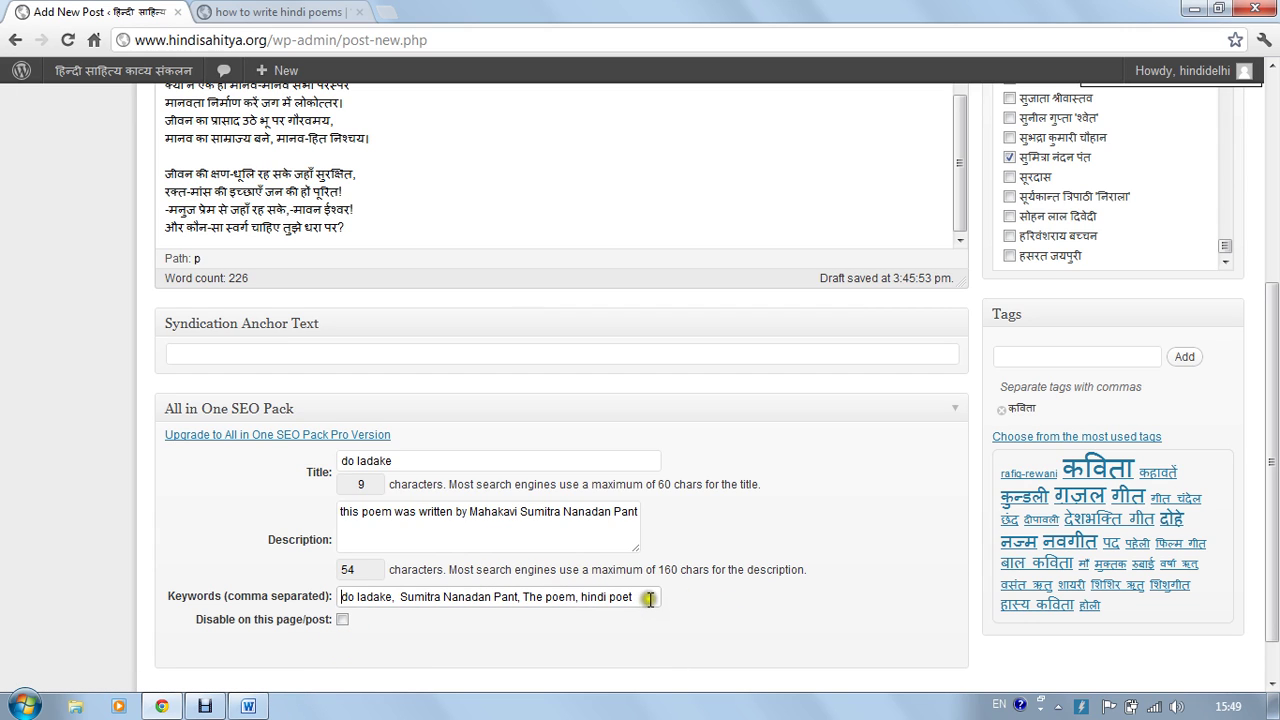
pyautogui.moveTo(1273, 500); pyautogui.dragTo(1270, 304)
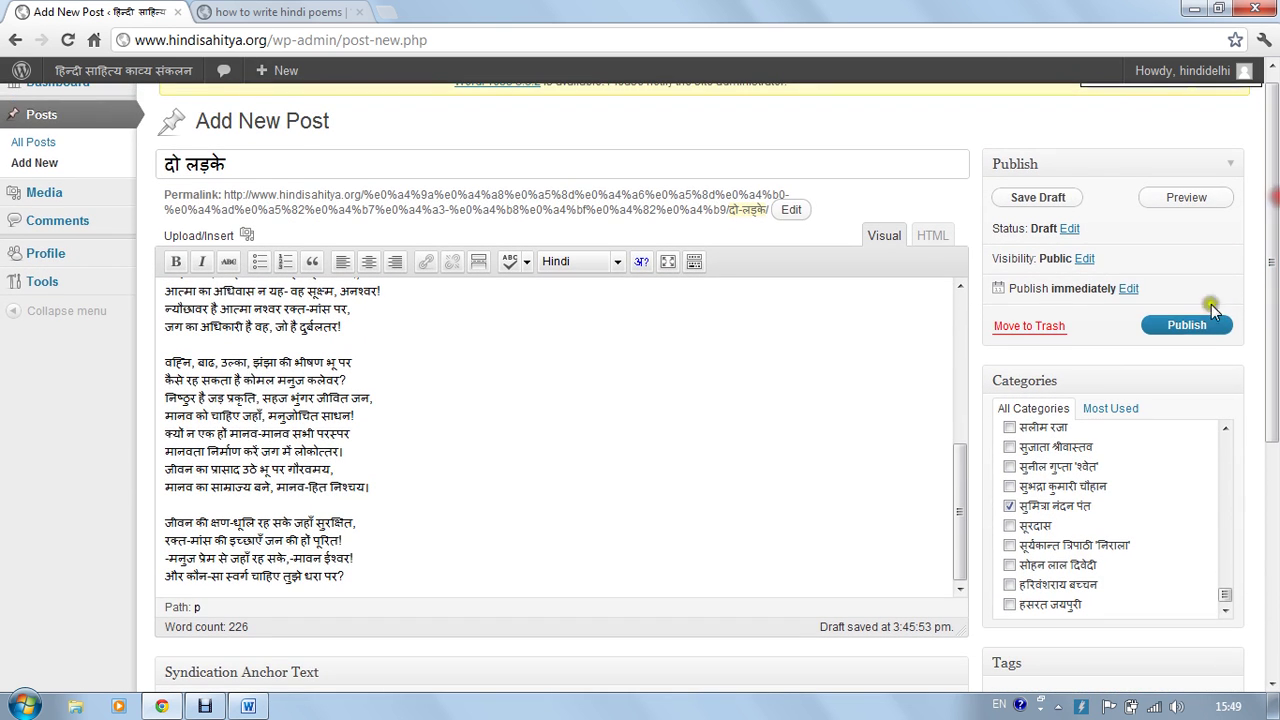
pyautogui.click(1194, 330)
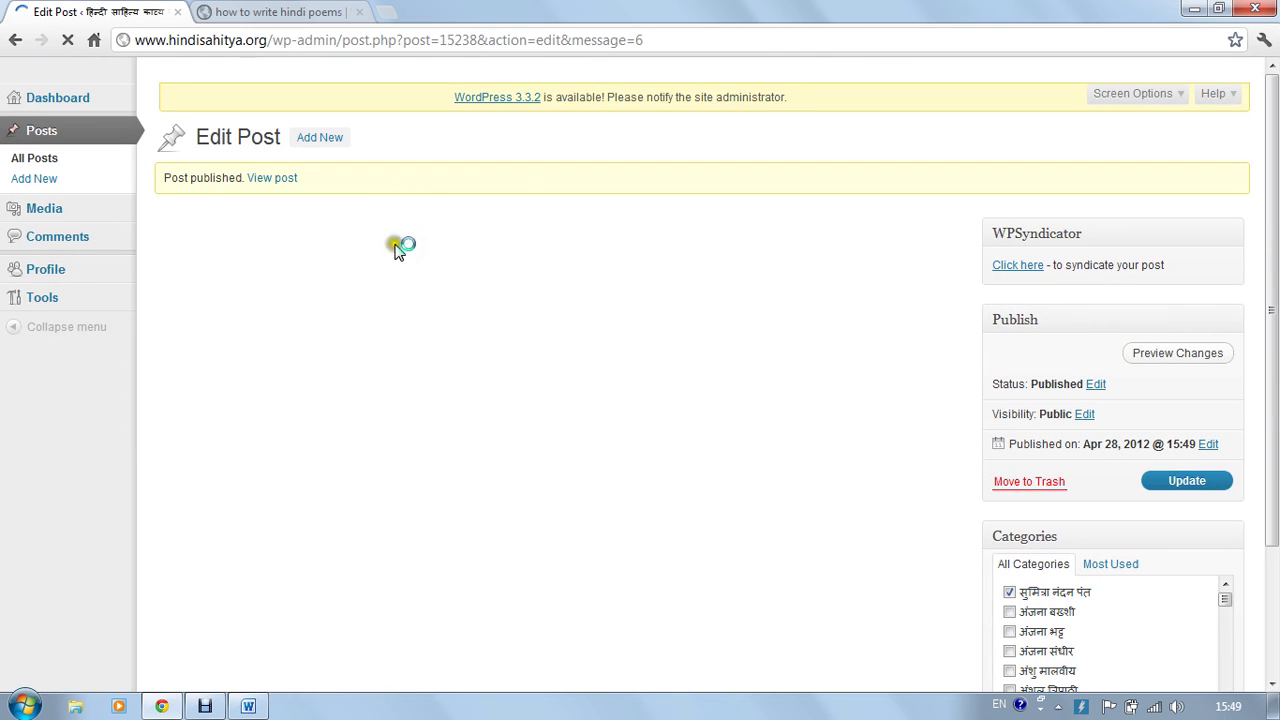
pyautogui.click(288, 14)
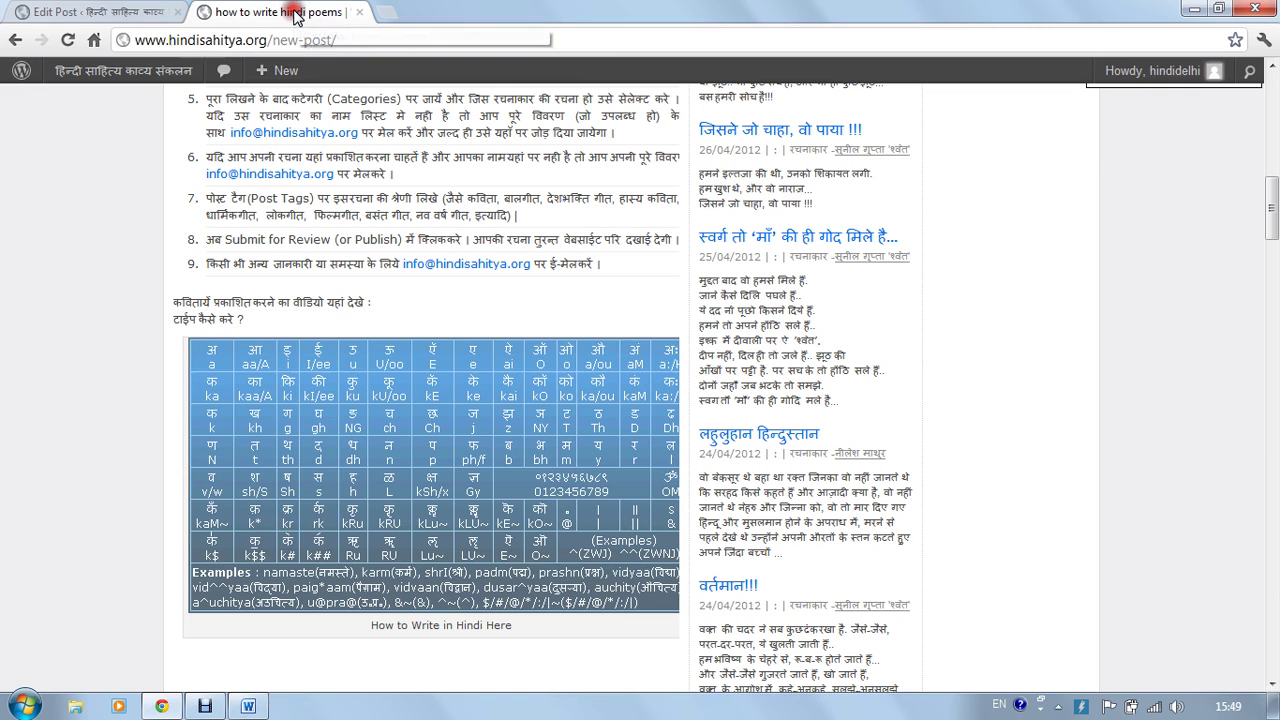
pyautogui.click(358, 41)
pyautogui.click(356, 40)
pyautogui.press('BackSpace')
pyautogui.press('BackSpace')
pyautogui.press('BackSpace')
pyautogui.press('BackSpace')
pyautogui.press('BackSpace')
pyautogui.press('BackSpace')
pyautogui.press('BackSpace')
pyautogui.press('BackSpace')
pyautogui.press('BackSpace')
pyautogui.press('BackSpace')
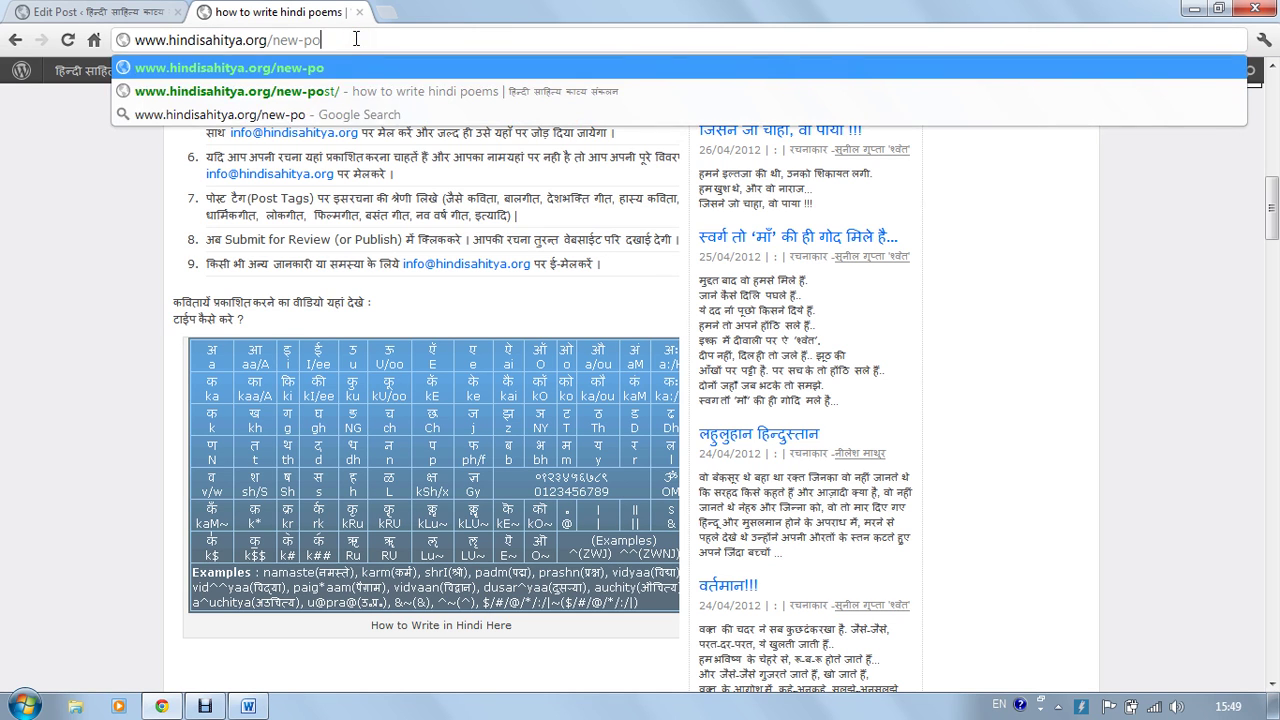
pyautogui.press('Return')
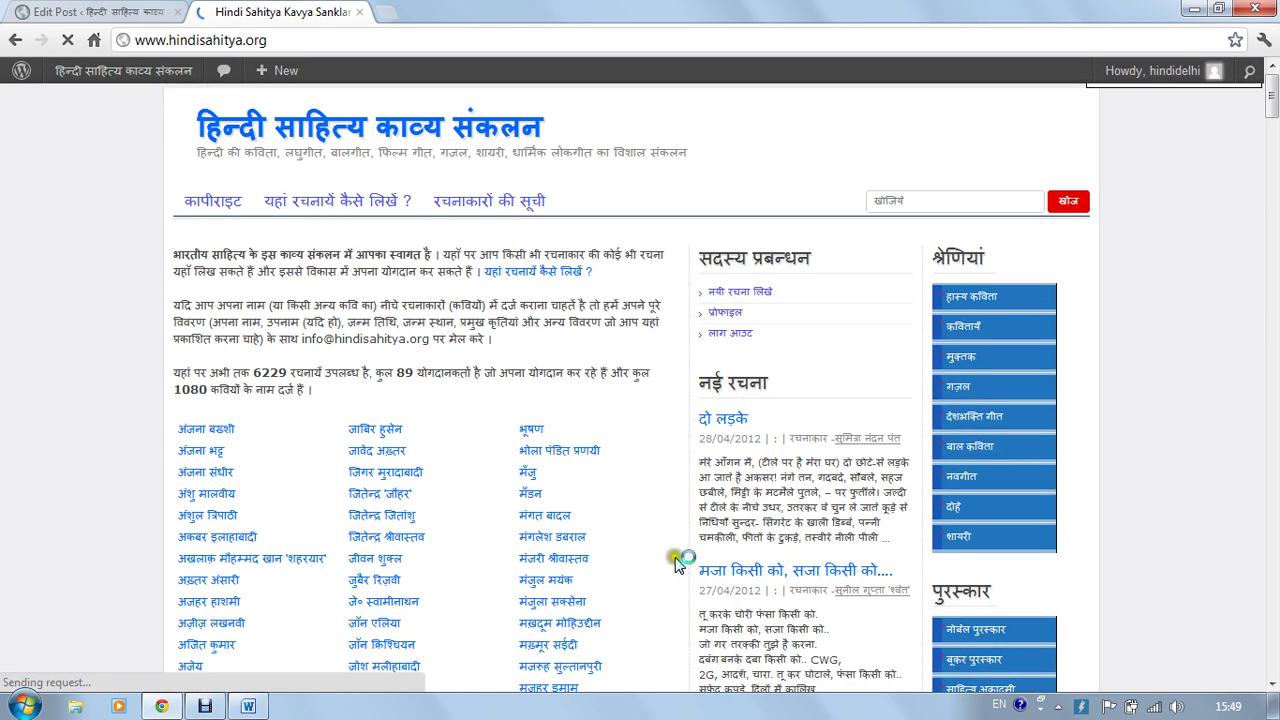
pyautogui.click(725, 421)
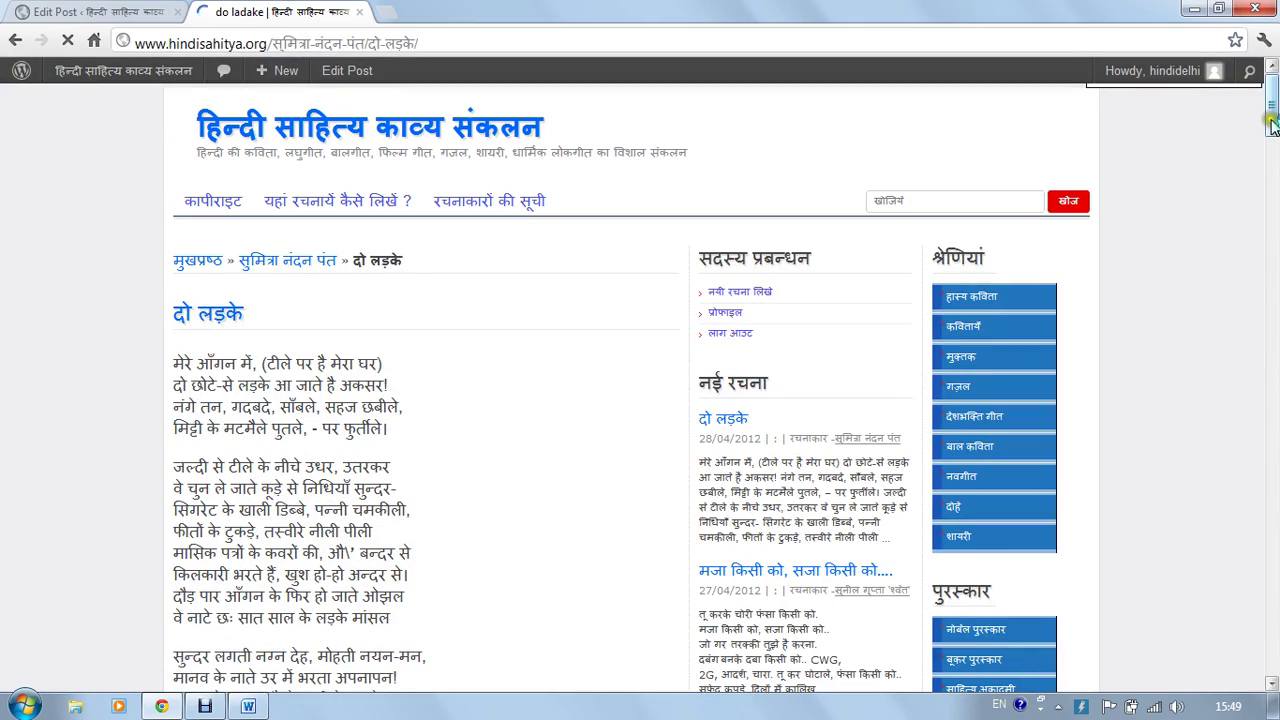
pyautogui.moveTo(1270, 120)
pyautogui.mouseDown()
pyautogui.moveTo(1273, 248)
pyautogui.moveTo(1273, 125)
pyautogui.mouseUp()
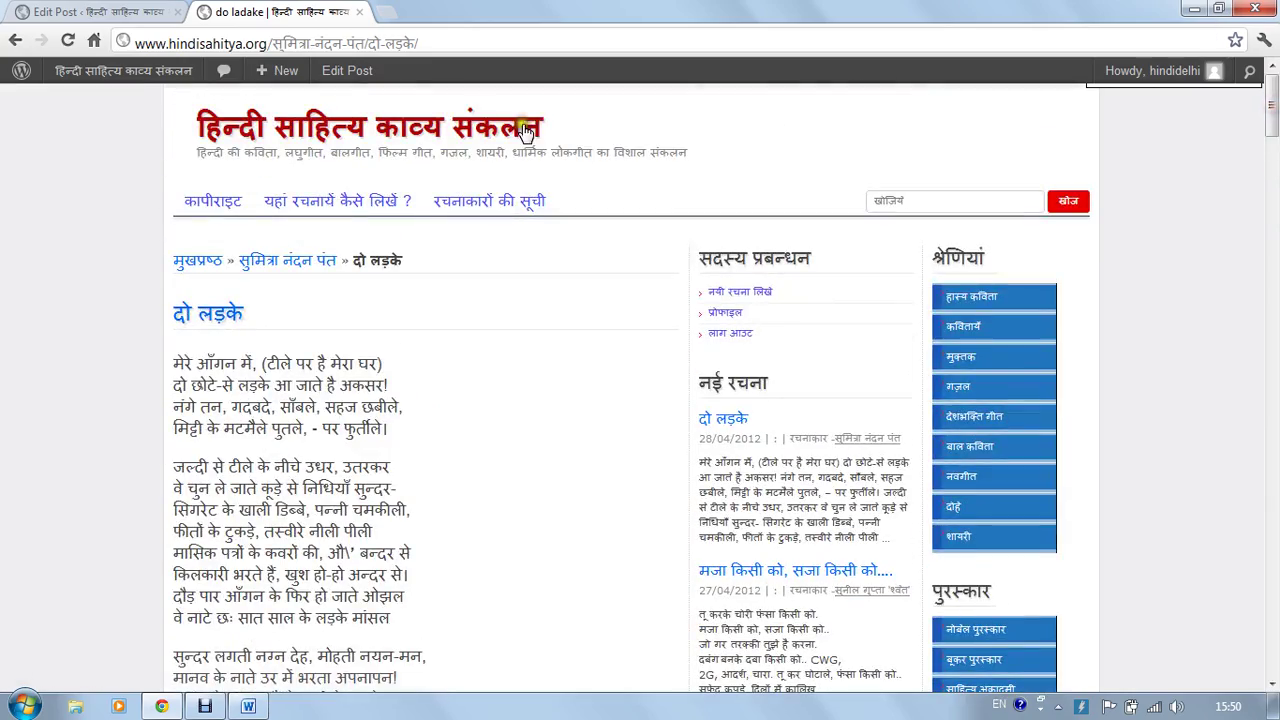
# Step: Return to the WordPress admin, list all posts, and open the post दो लड़के for editing
pyautogui.click(84, 20)
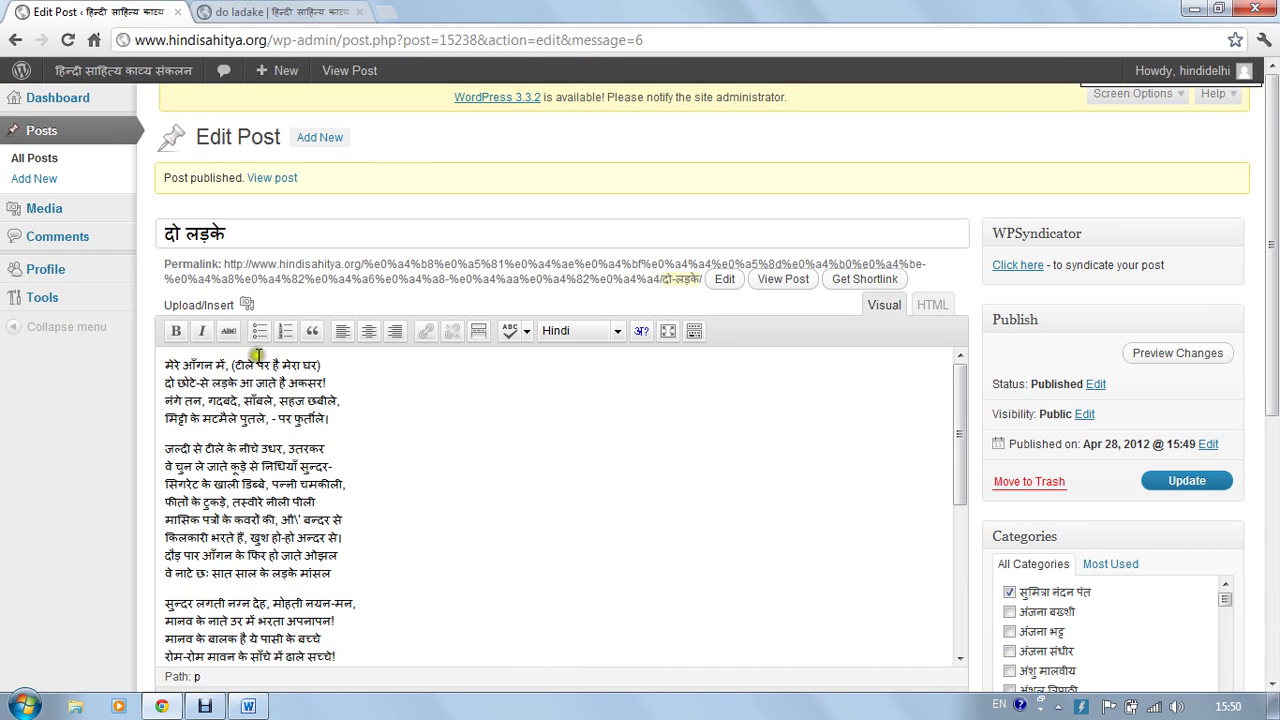
pyautogui.click(38, 158)
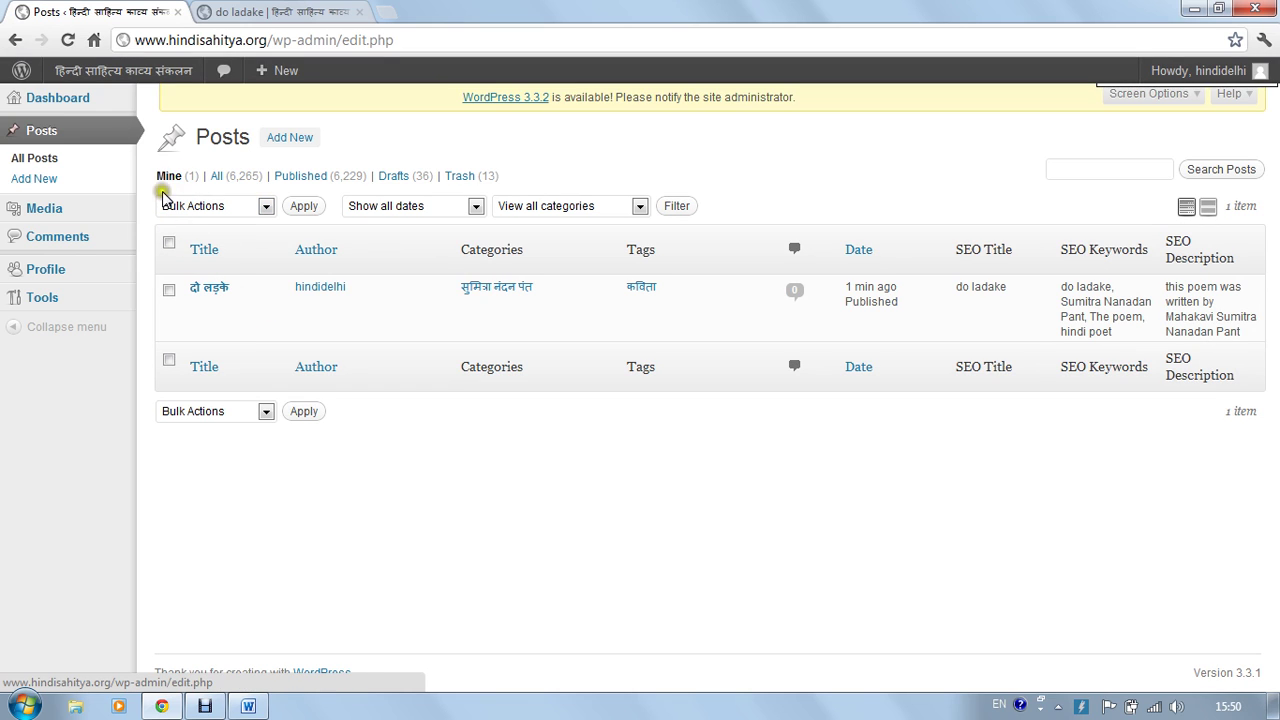
pyautogui.moveTo(228, 289)
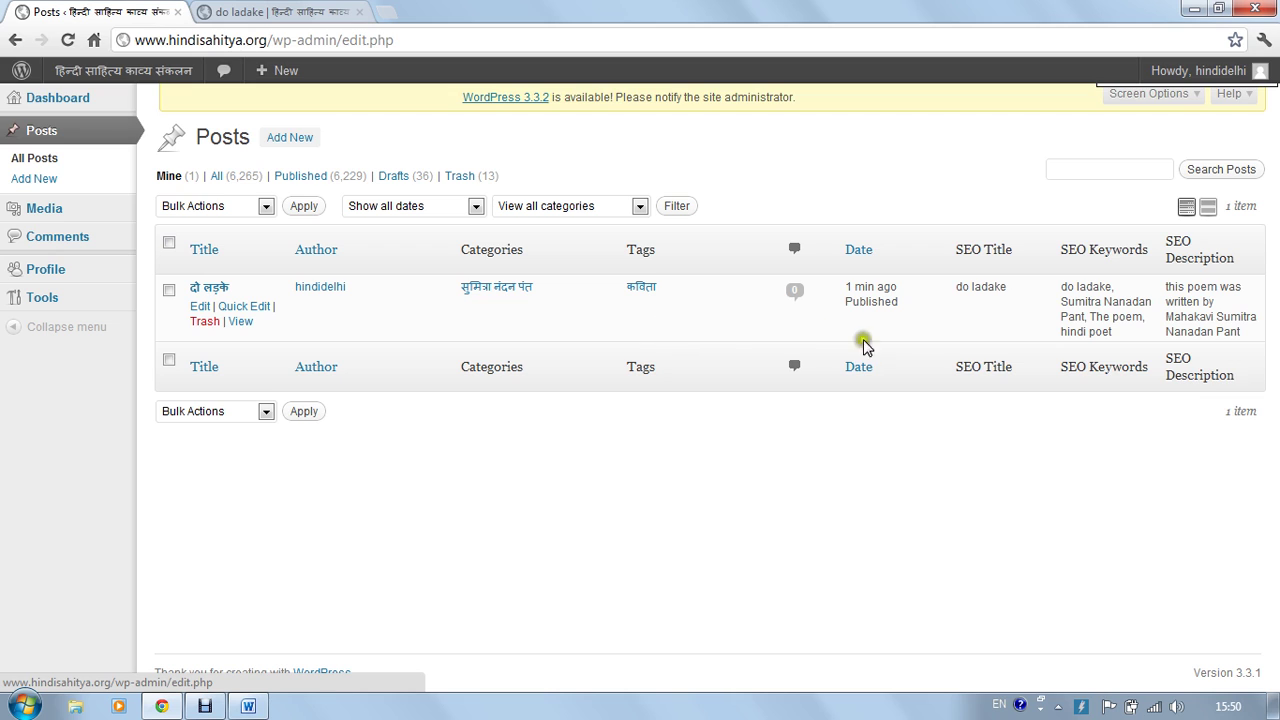
pyautogui.click(199, 308)
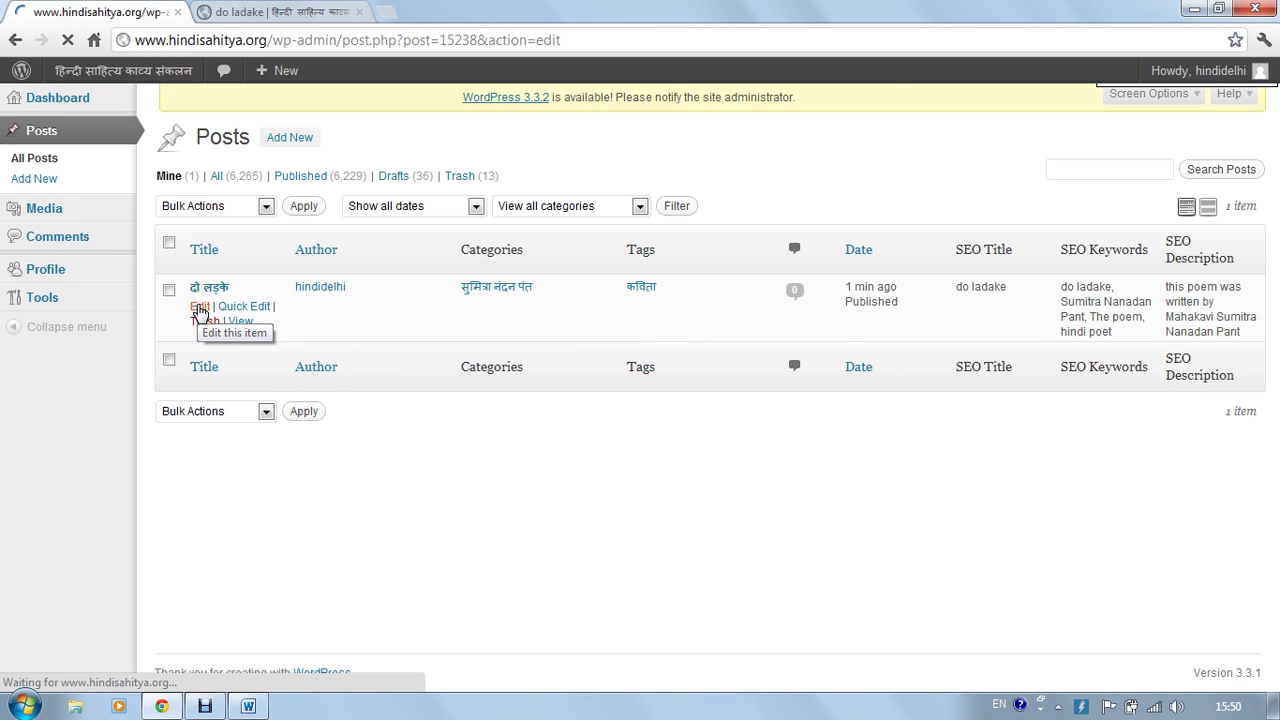